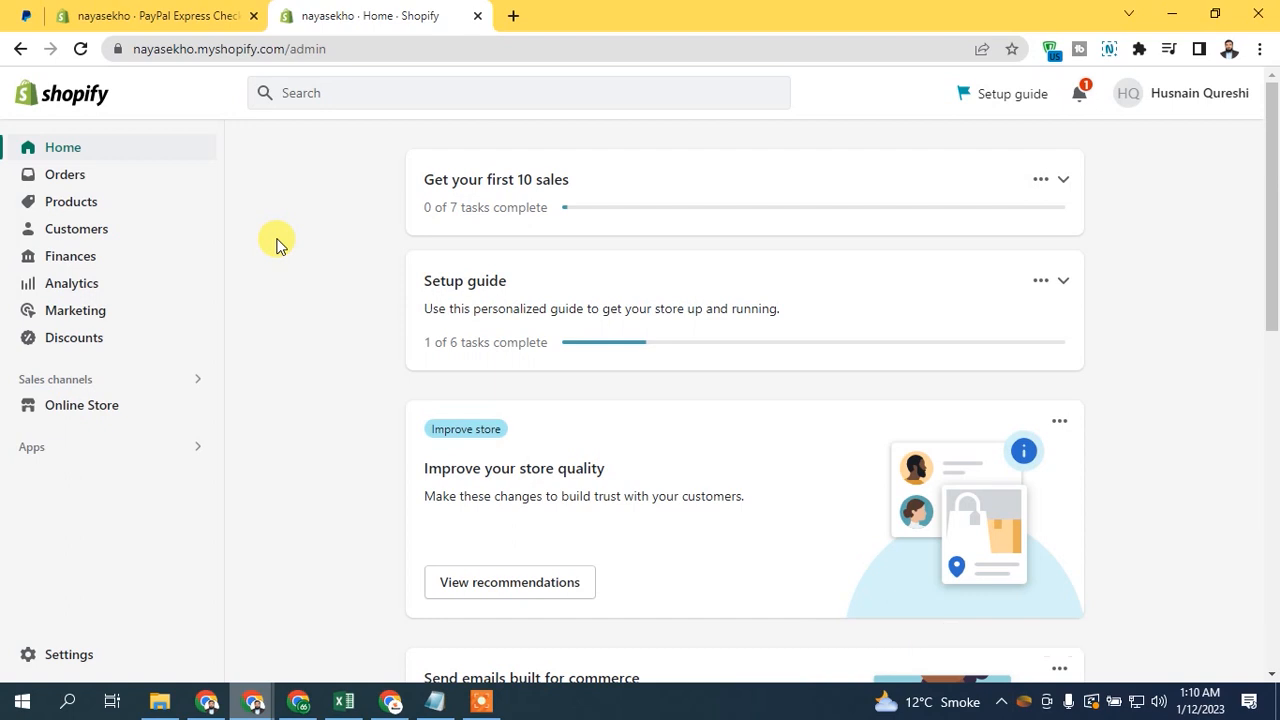
- Open the Payments page in the store's settings
click(64, 667)
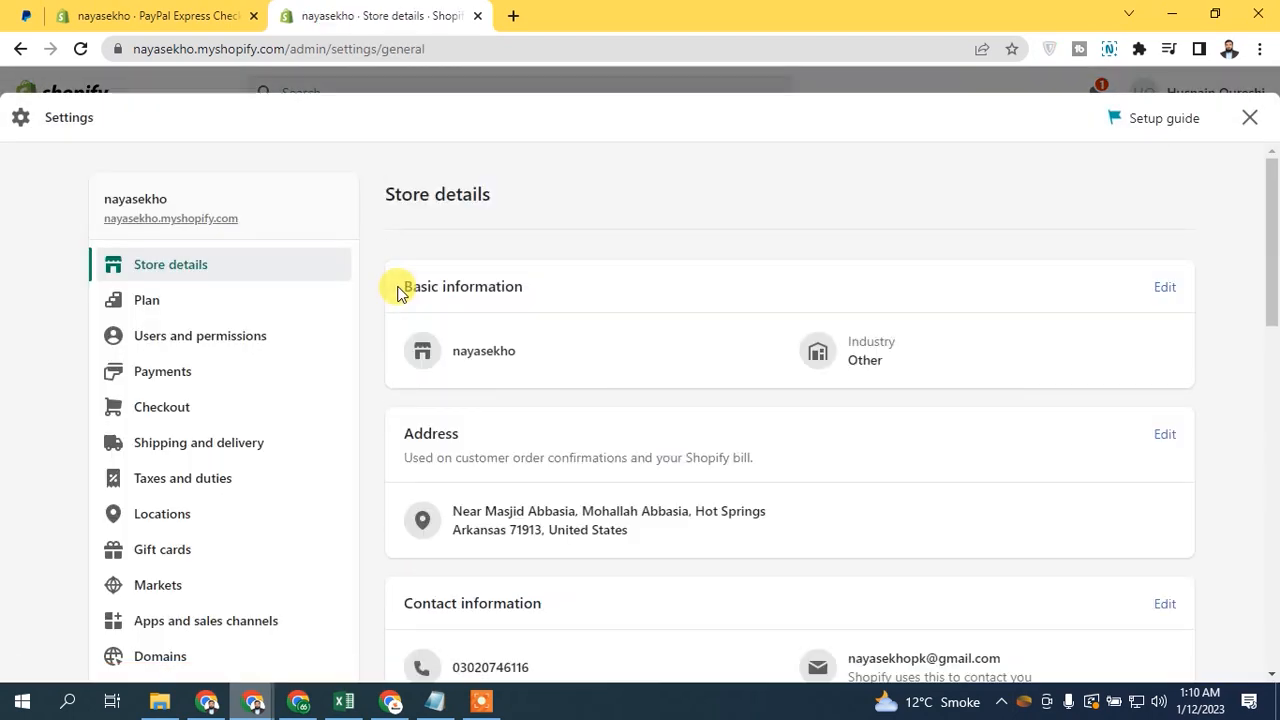
drag(1272, 271, 1275, 368)
scroll(1277, 368, up, 8)
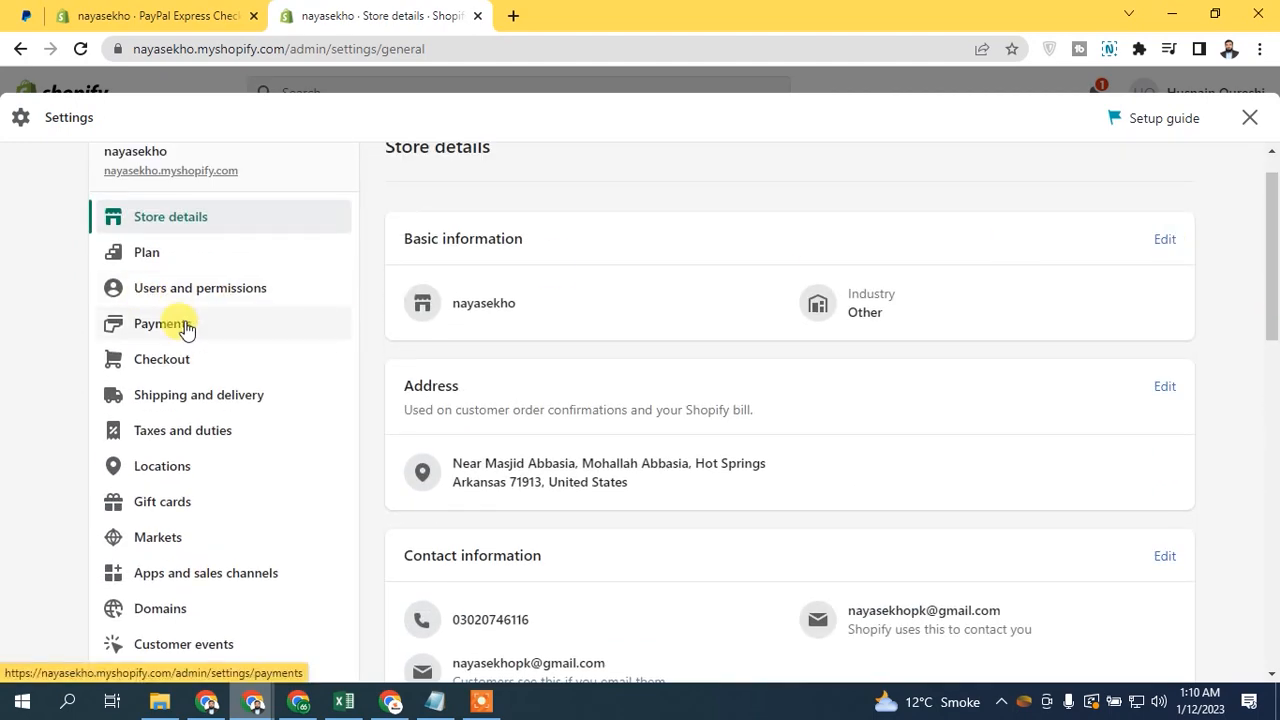
click(186, 326)
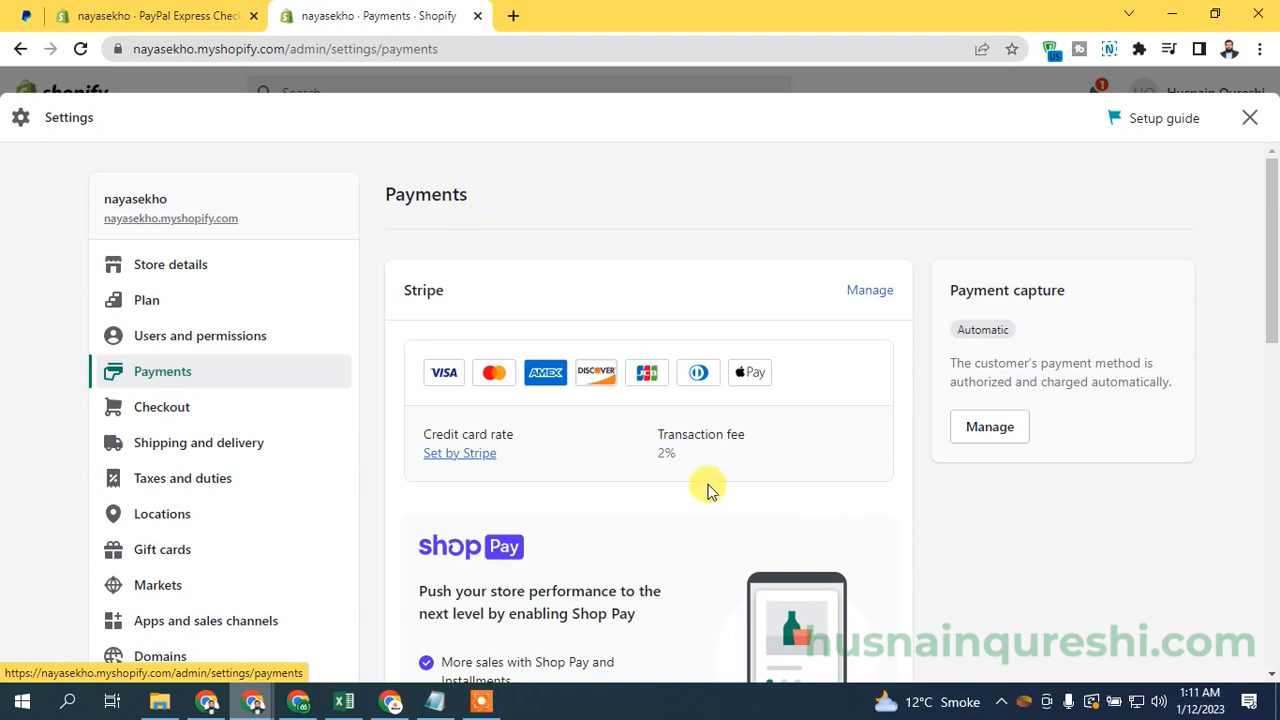
- Switch the store's payment provider from Stripe to Shopify Payments and confirm the activation
scroll(1274, 350, down, 2)
drag(1274, 337, 1206, 423)
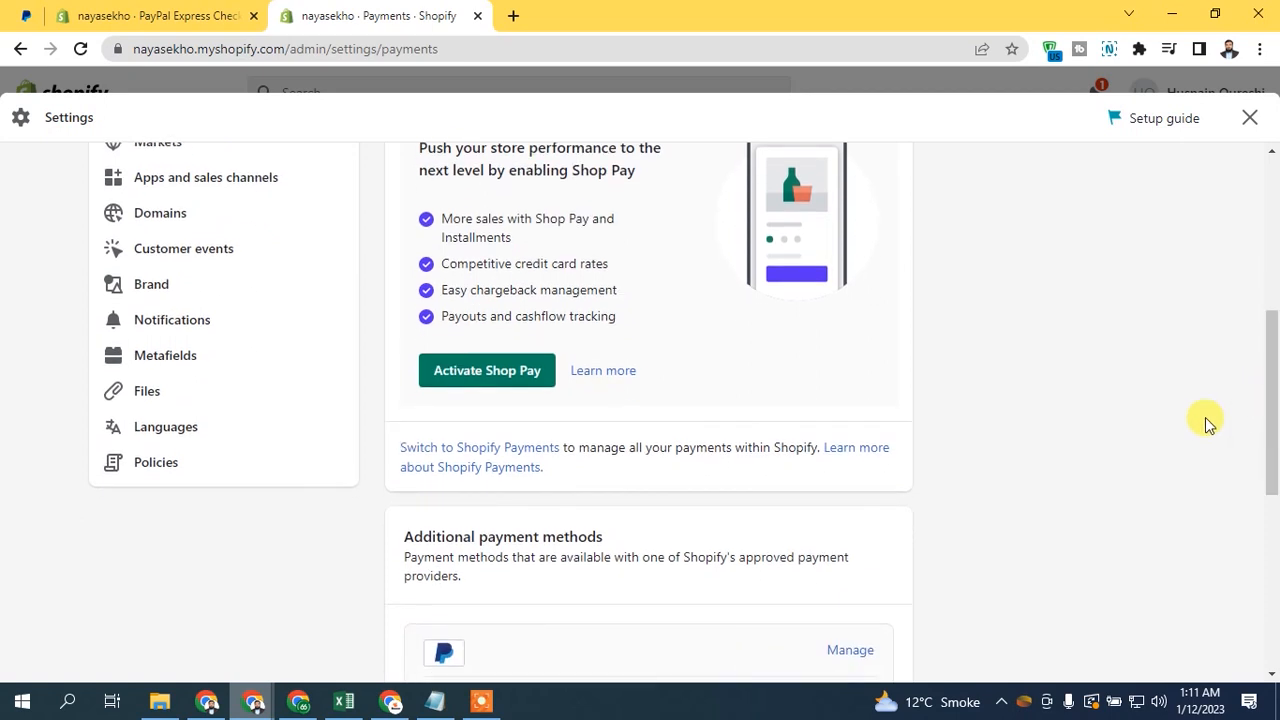
click(450, 452)
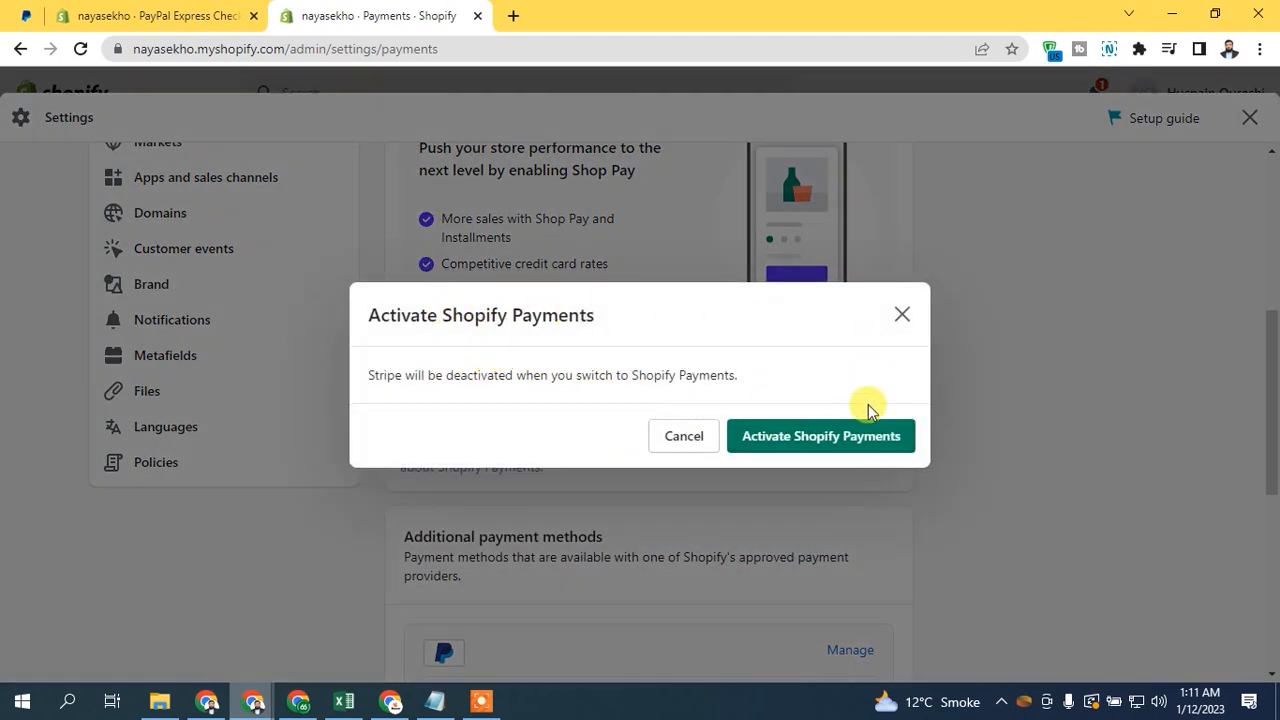
drag(372, 375, 514, 382)
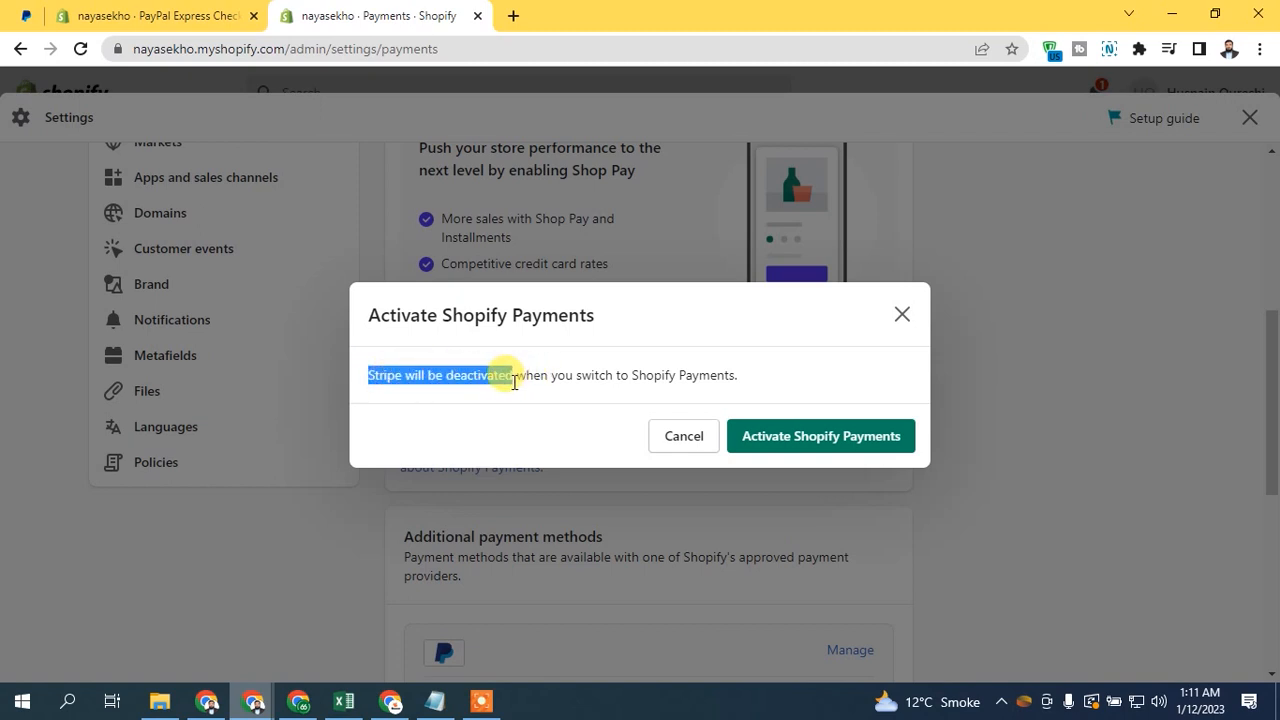
click(880, 411)
click(818, 440)
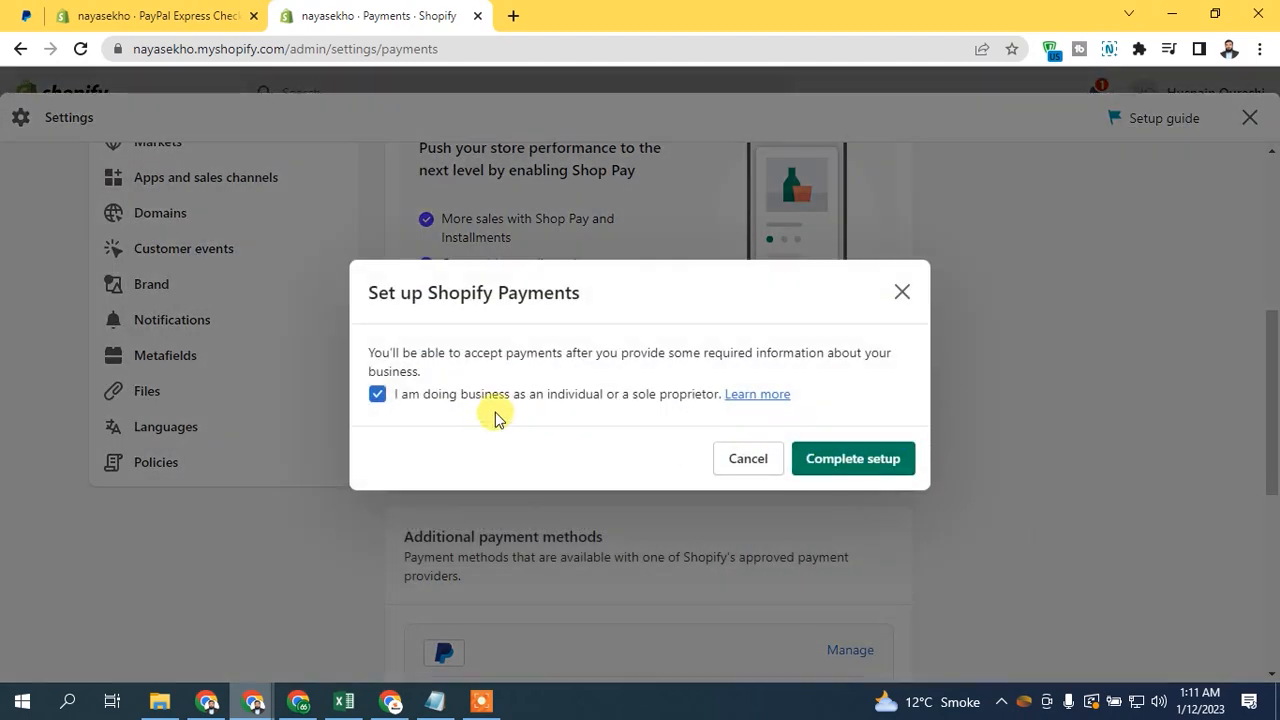
- Dismiss the Shopify Payments setup dialog and return to the payment settings
click(844, 465)
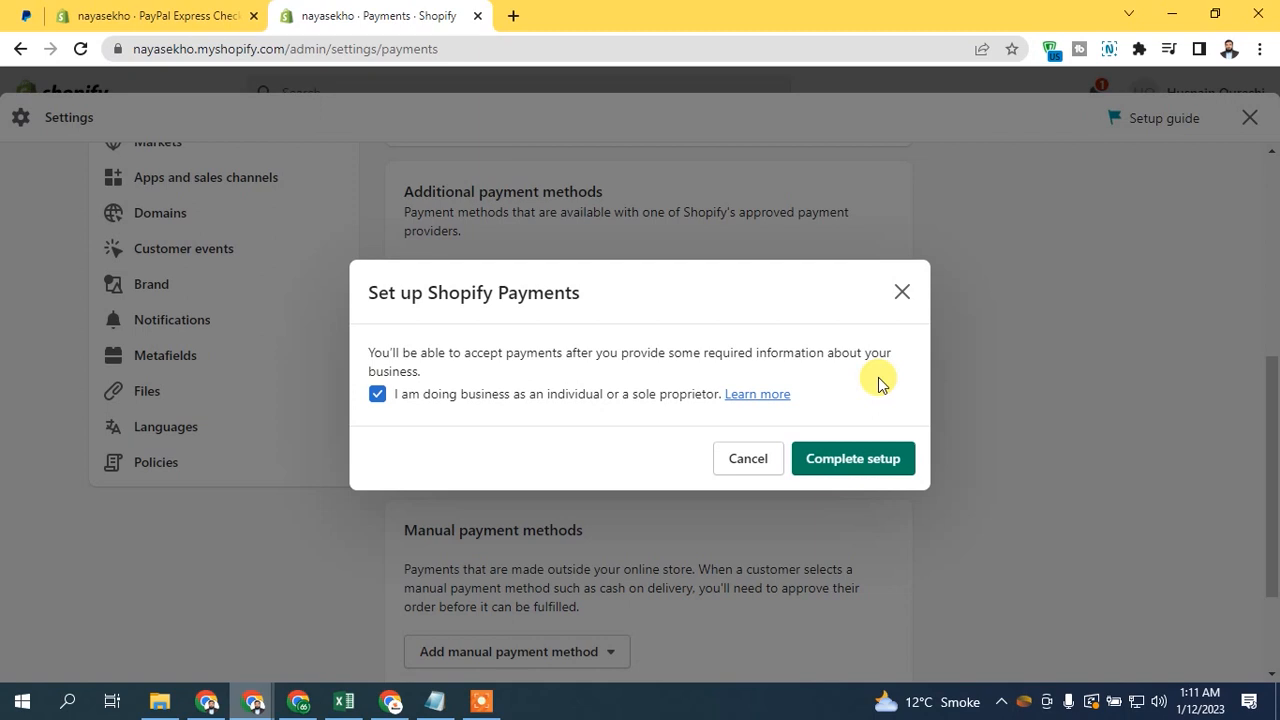
click(900, 304)
drag(1268, 417, 1271, 226)
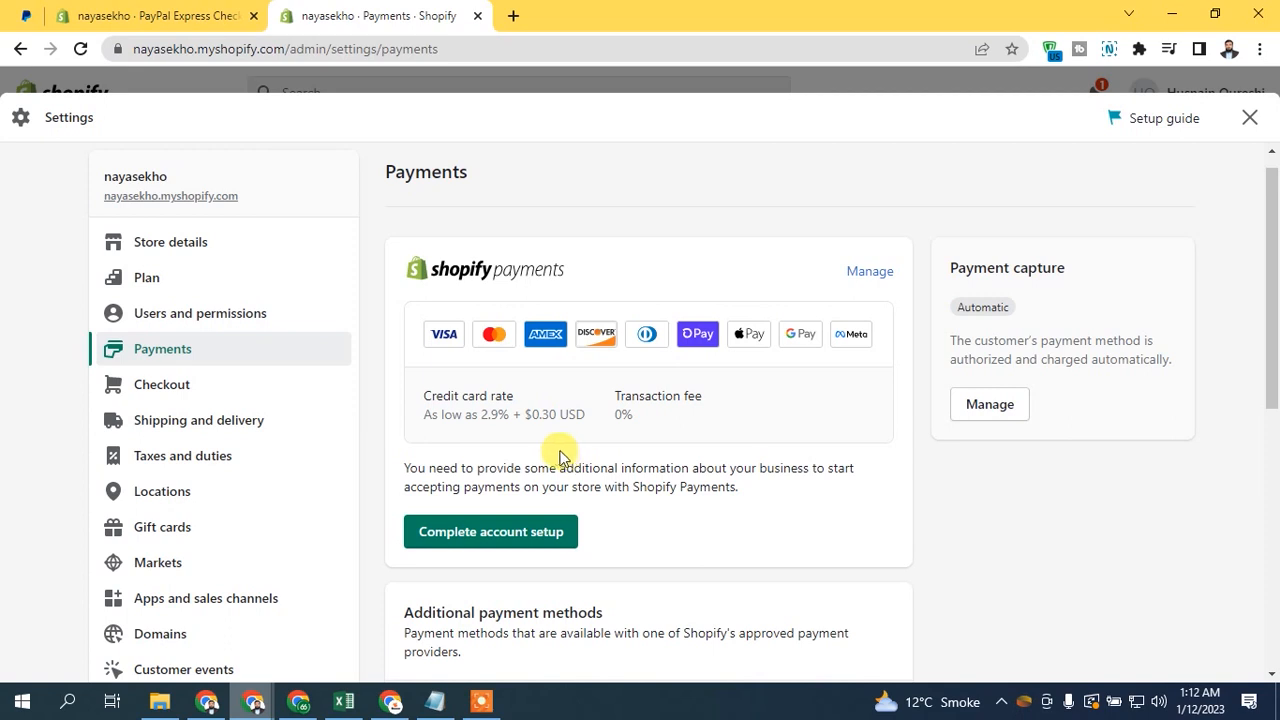
- Start the Shopify Payments account setup and open the form for submitting information about the business
drag(632, 487, 755, 492)
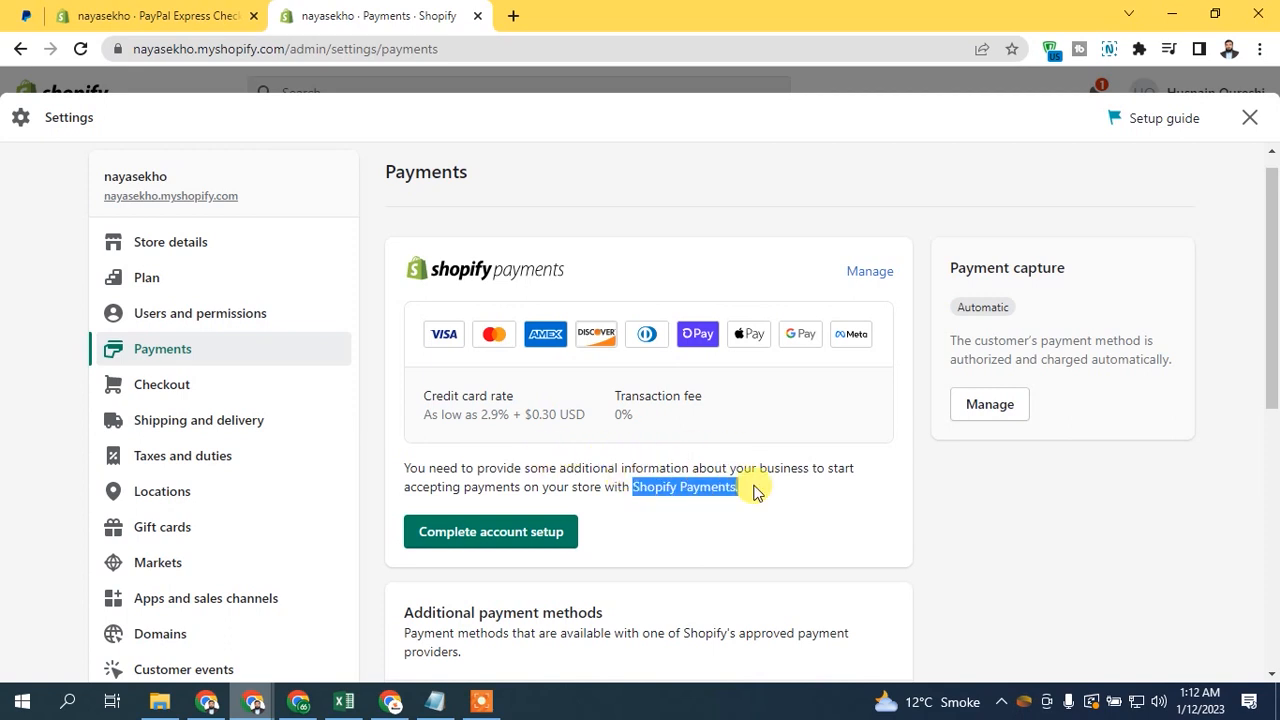
click(526, 484)
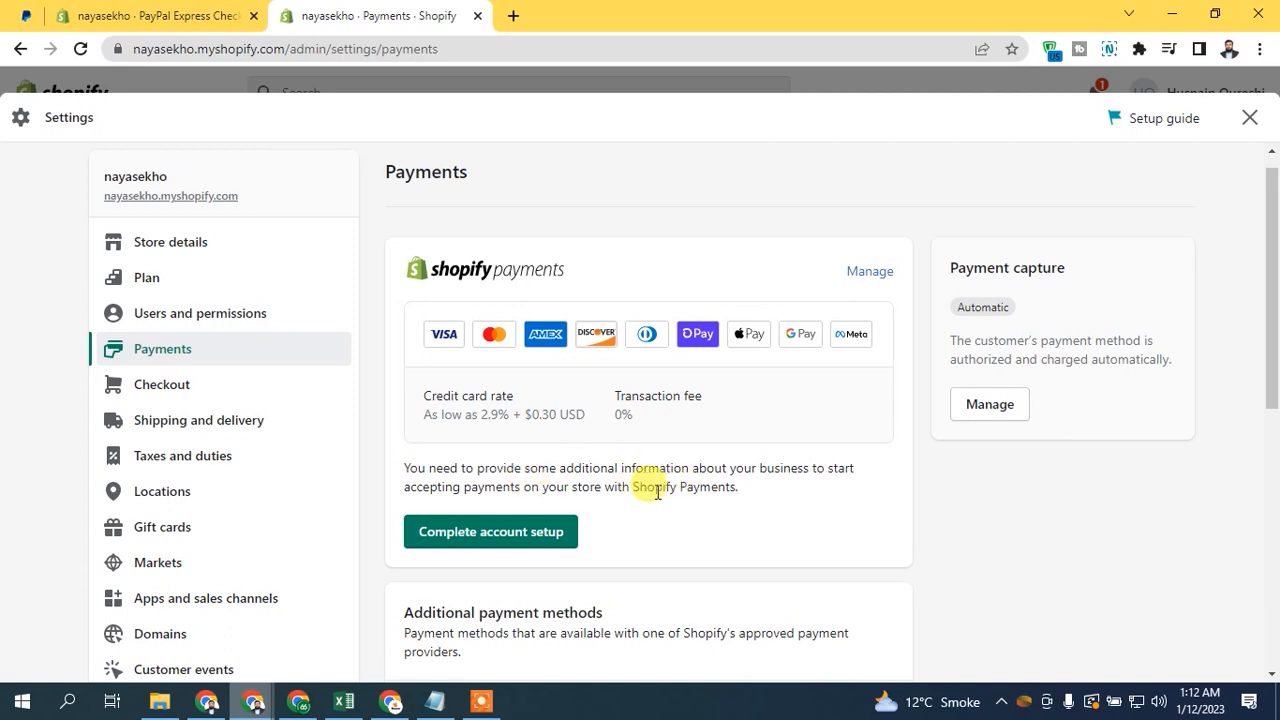
drag(632, 487, 793, 487)
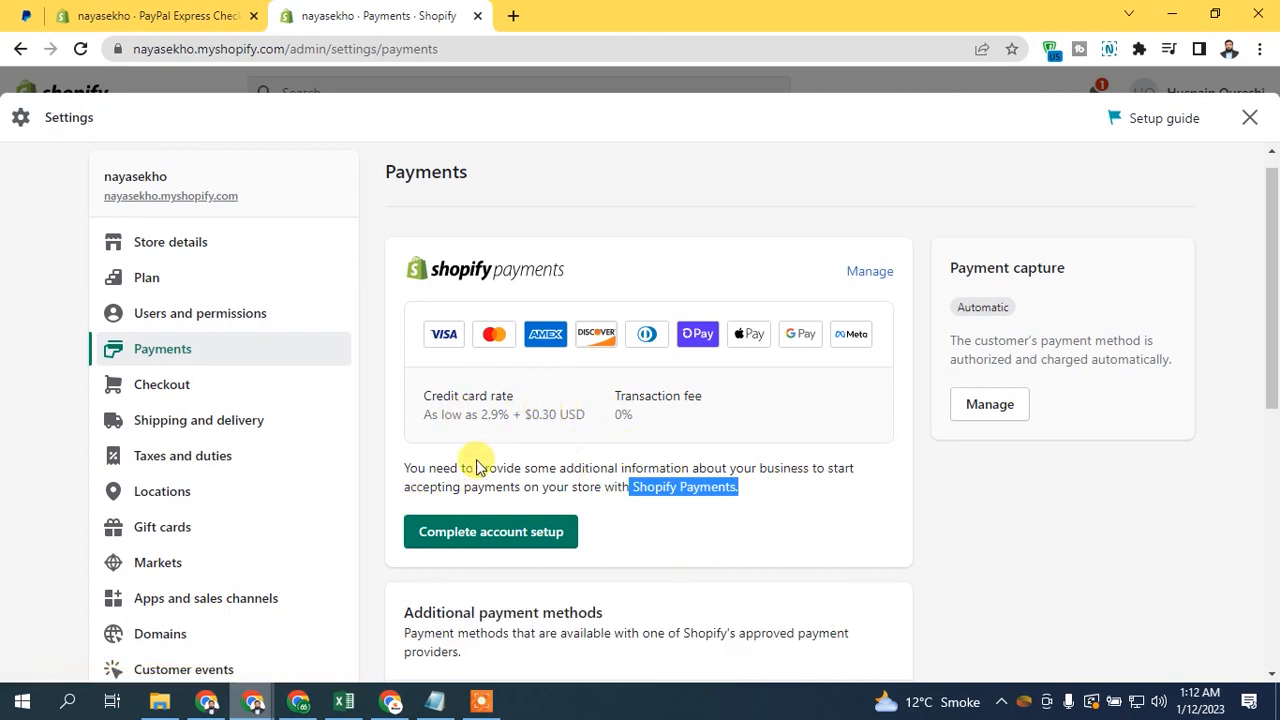
click(531, 536)
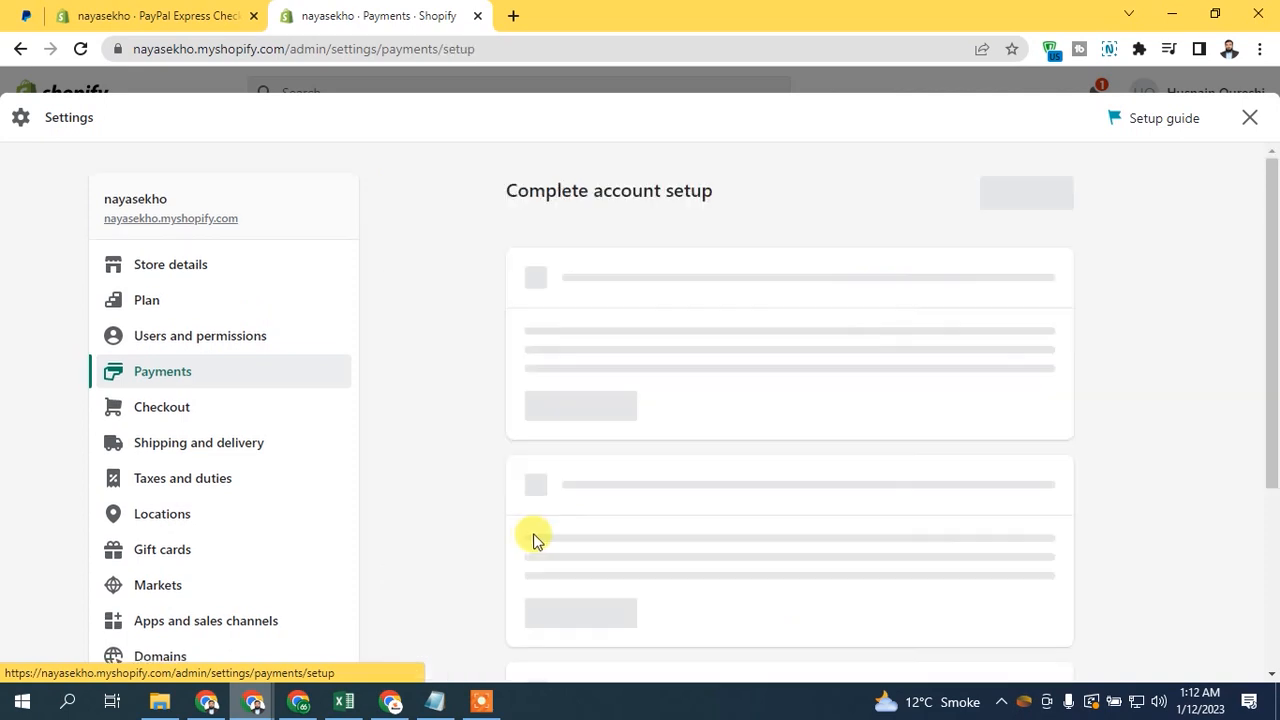
scroll(1275, 215, down, 1)
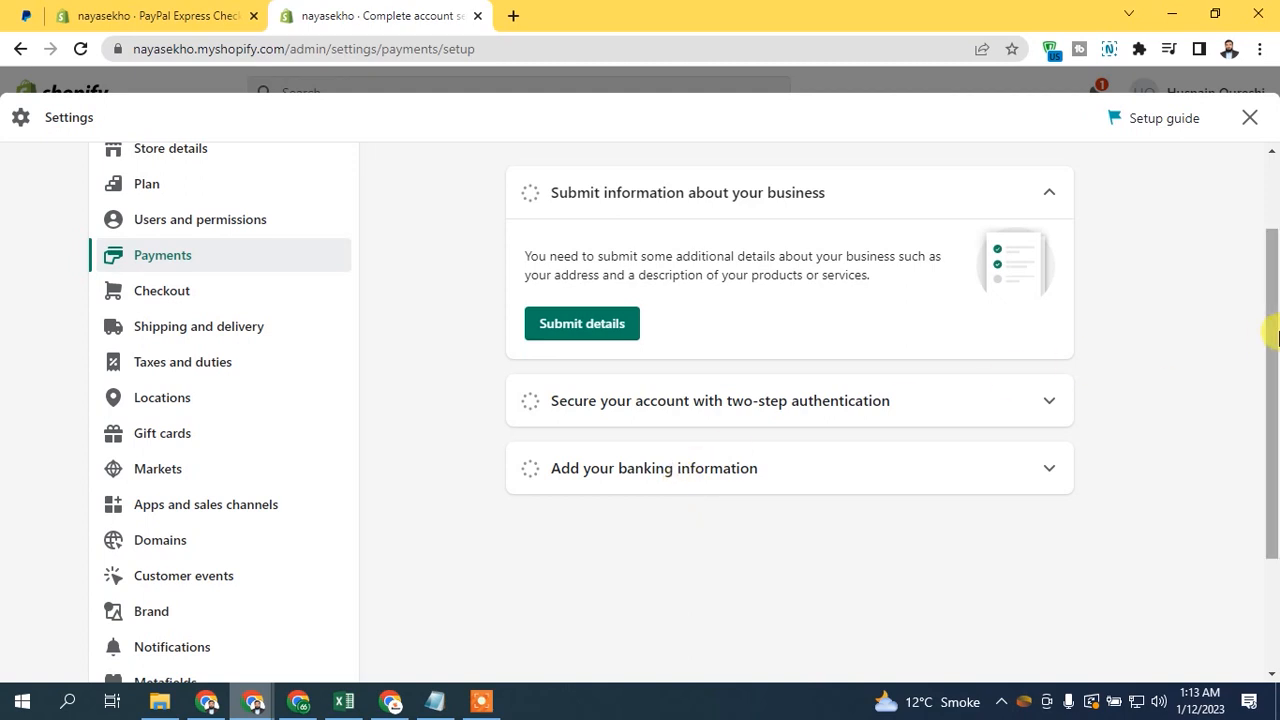
drag(1274, 323, 1274, 277)
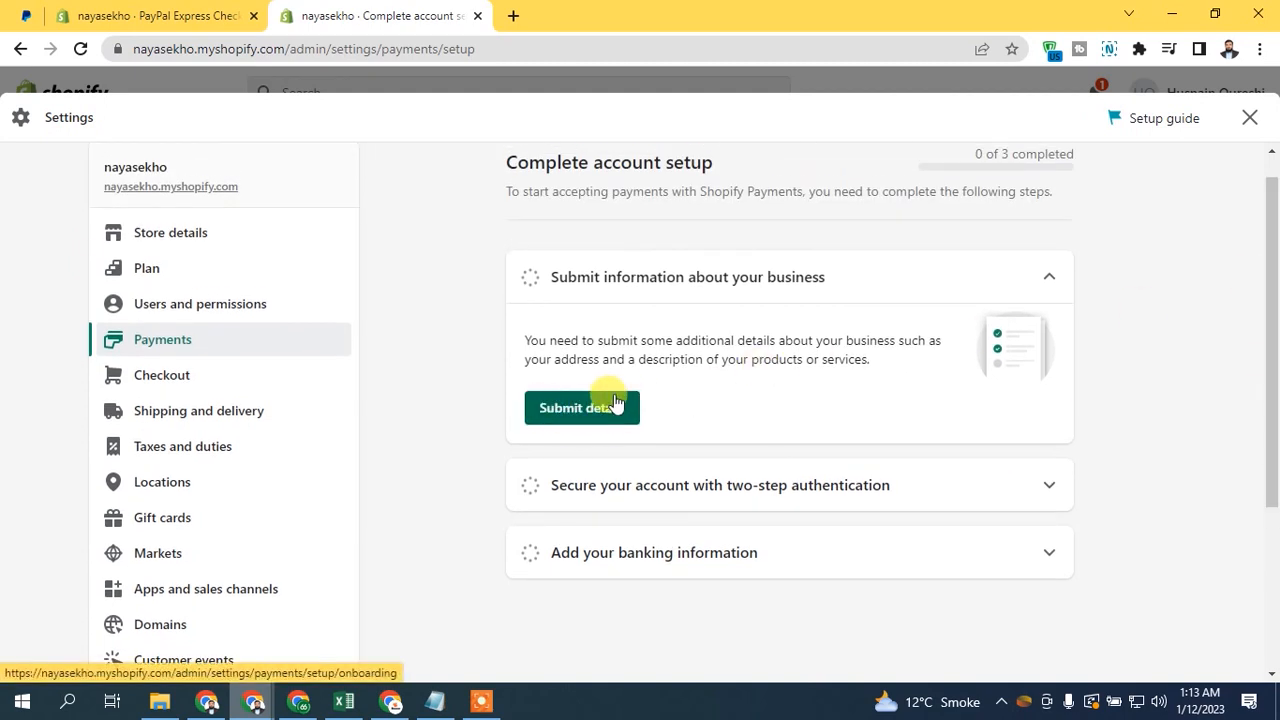
click(600, 408)
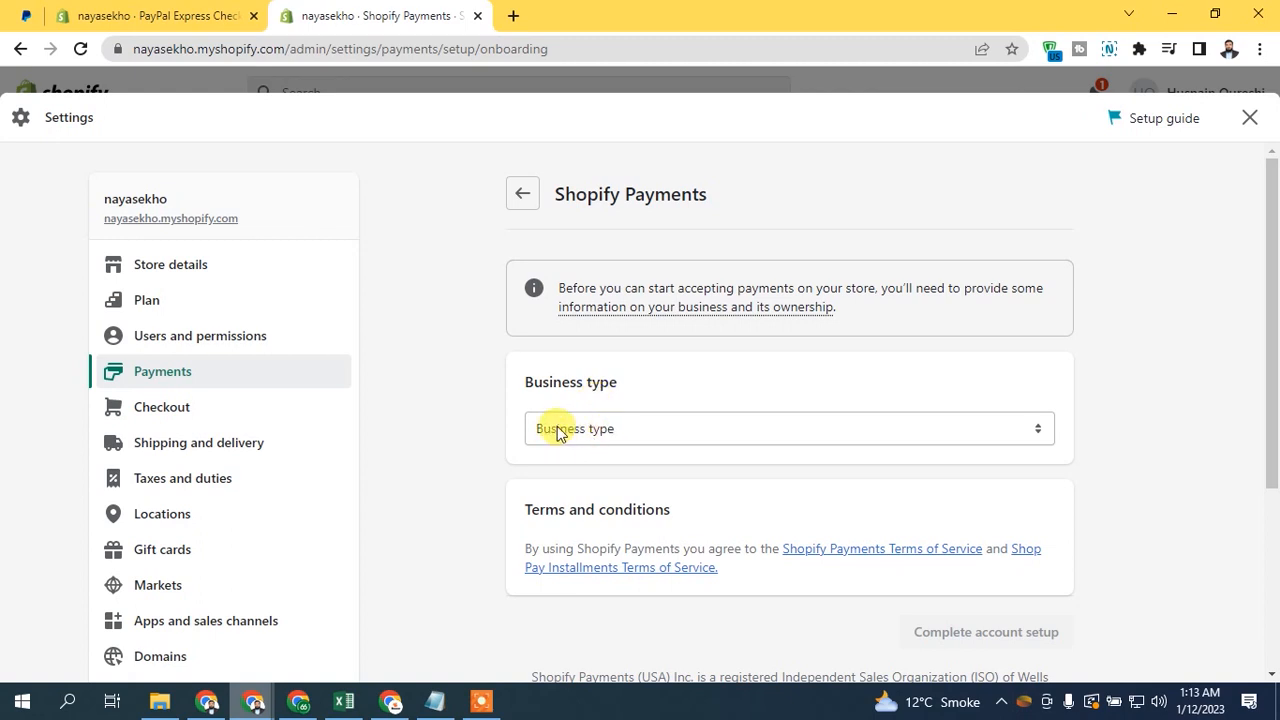
- Set the business type to Individual/sole proprietor
click(559, 431)
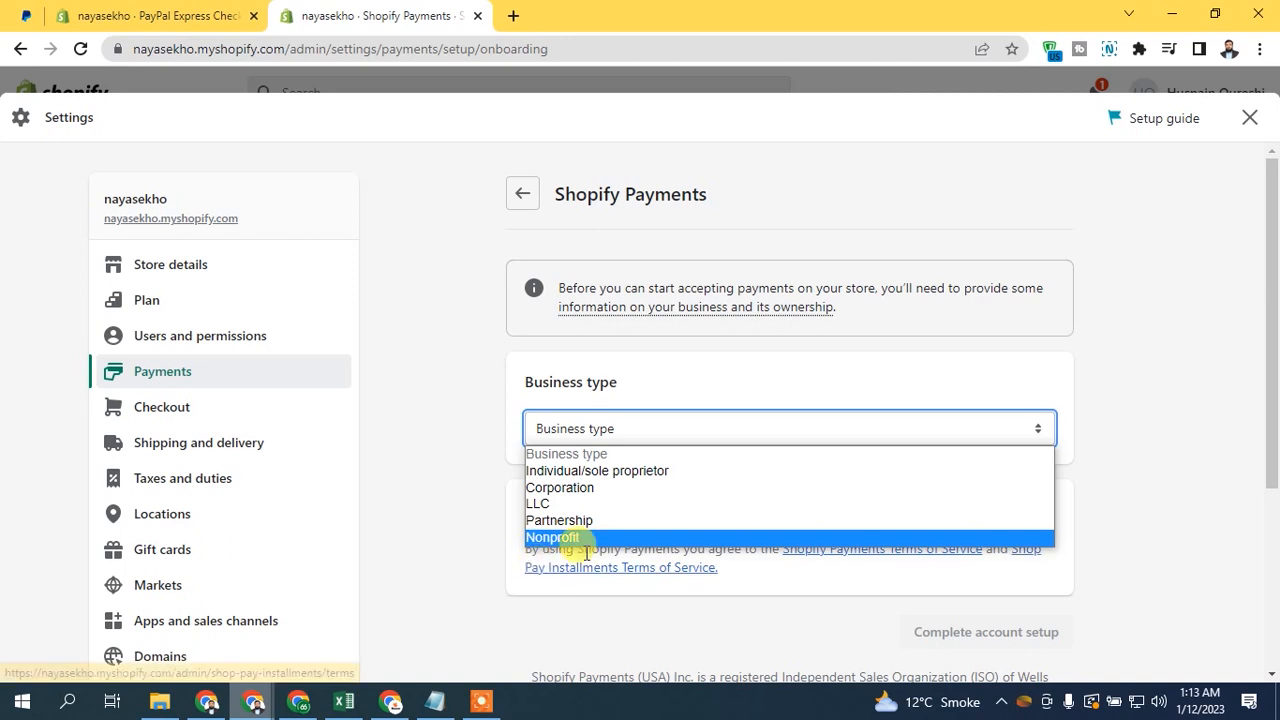
click(603, 471)
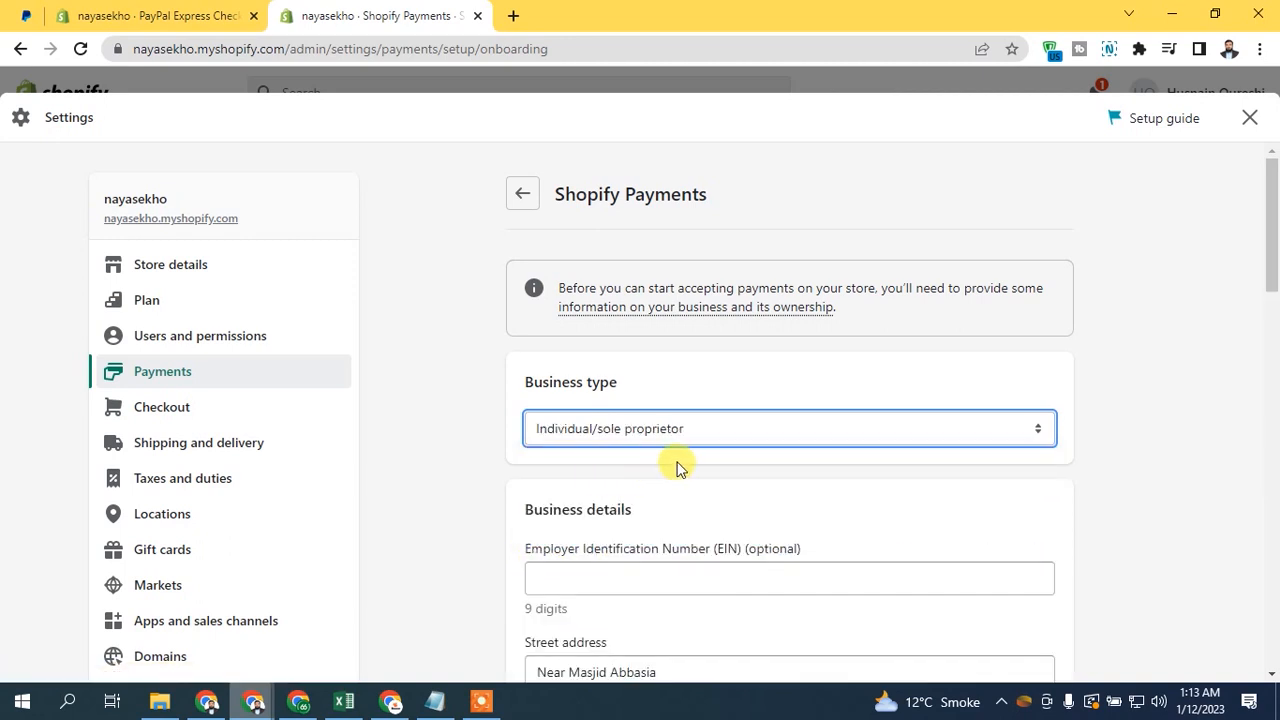
scroll(1275, 238, down, 1)
scroll(1275, 250, down, 2)
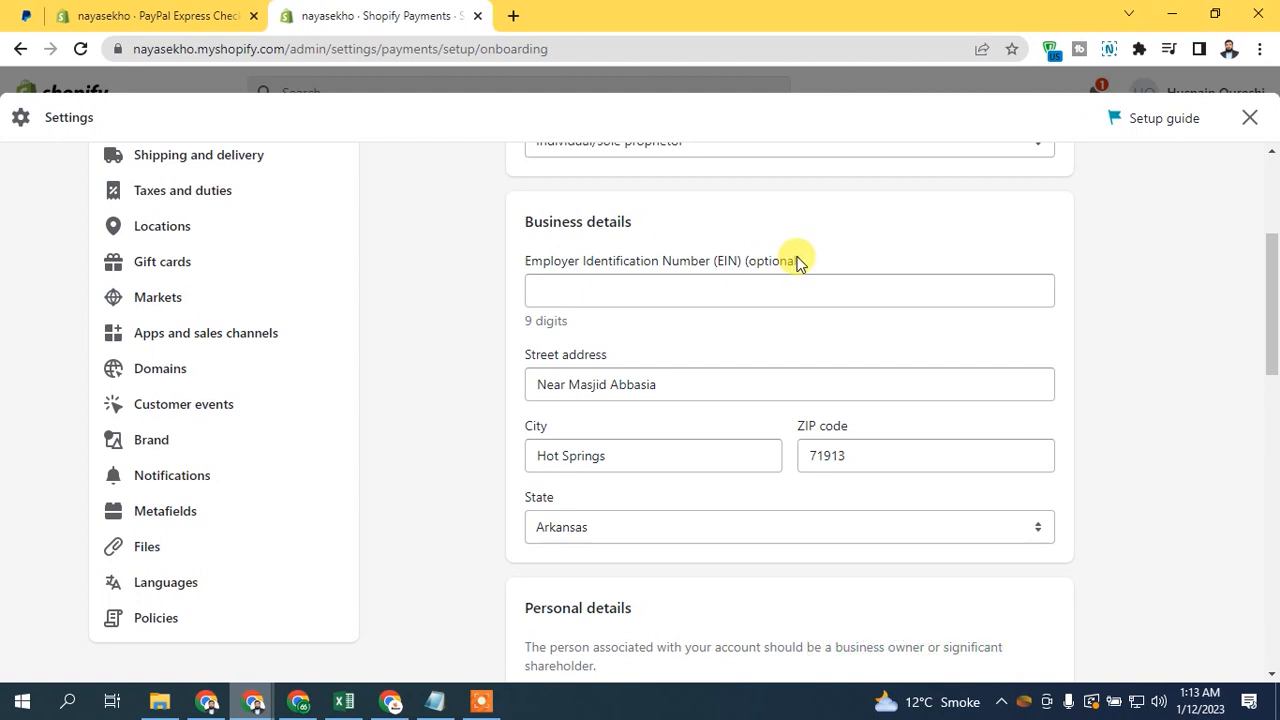
- Enter the account owner's date of birth and Social Security number in the personal details
drag(1276, 320, 1266, 423)
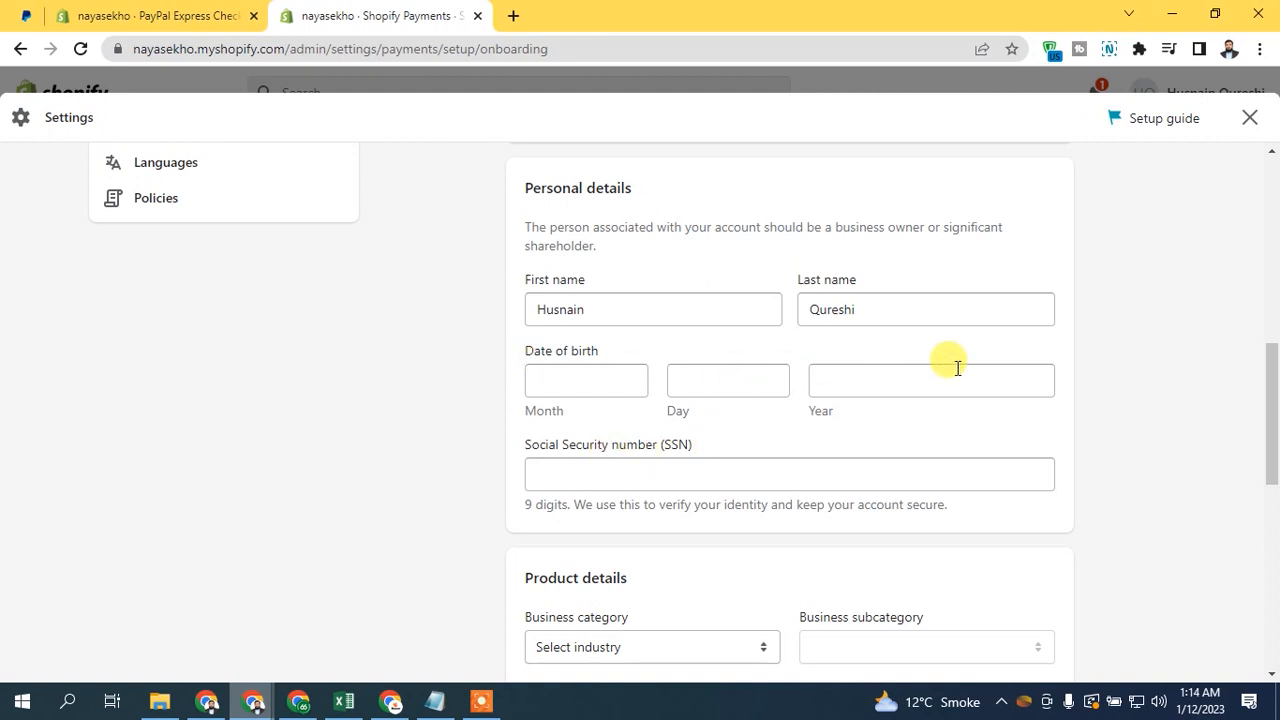
click(563, 385)
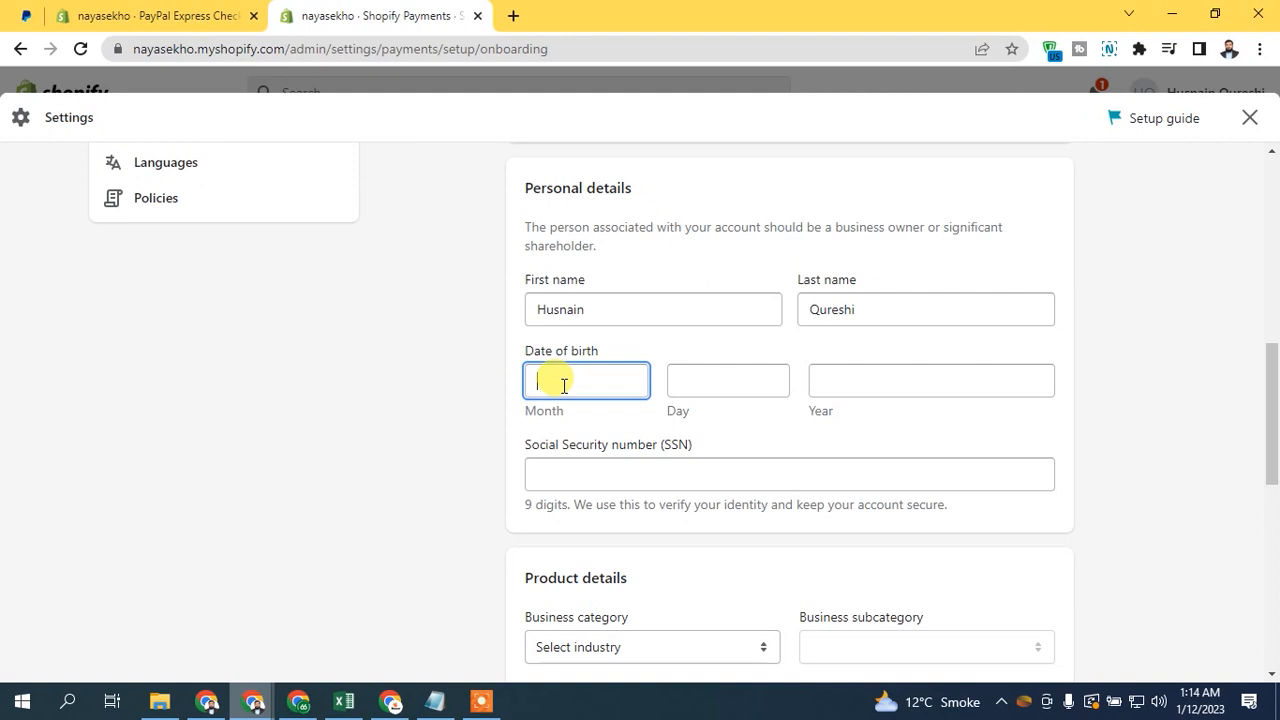
key(Tab)
key(Tab)
click(714, 438)
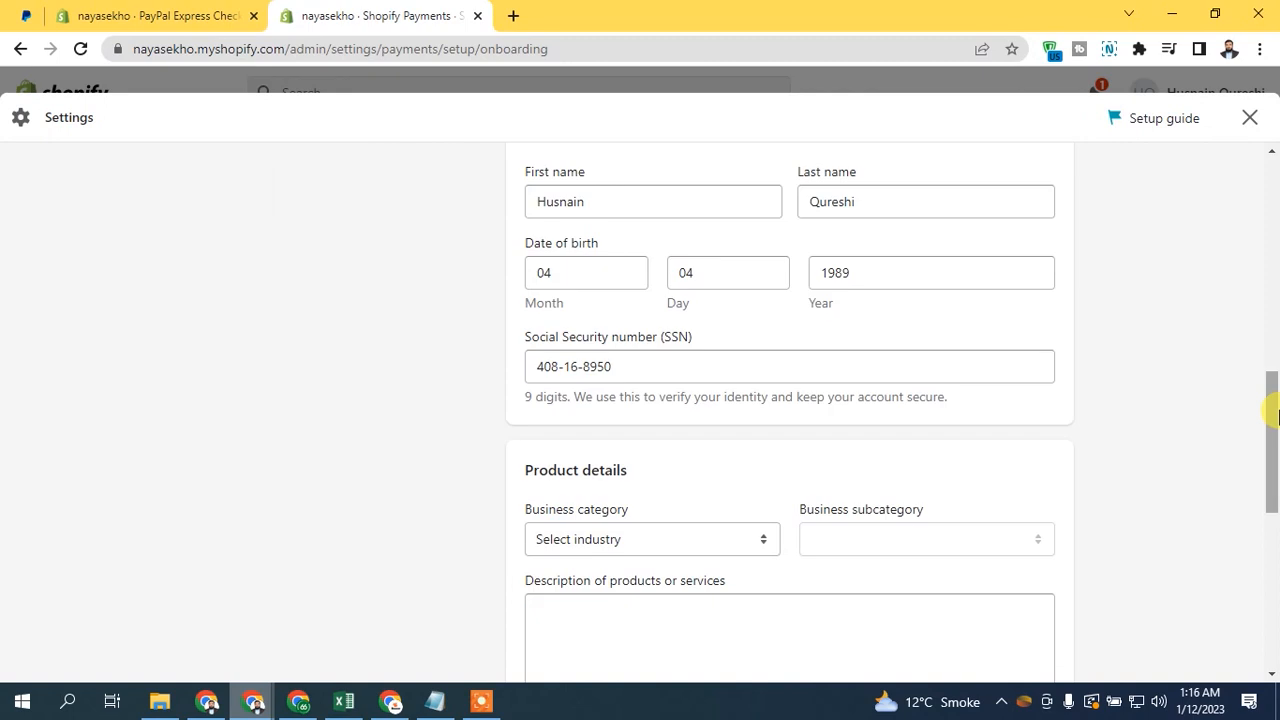
- Set the business category to Professional services and the subcategory to Advertising in the product details
scroll(1268, 430, down, 2)
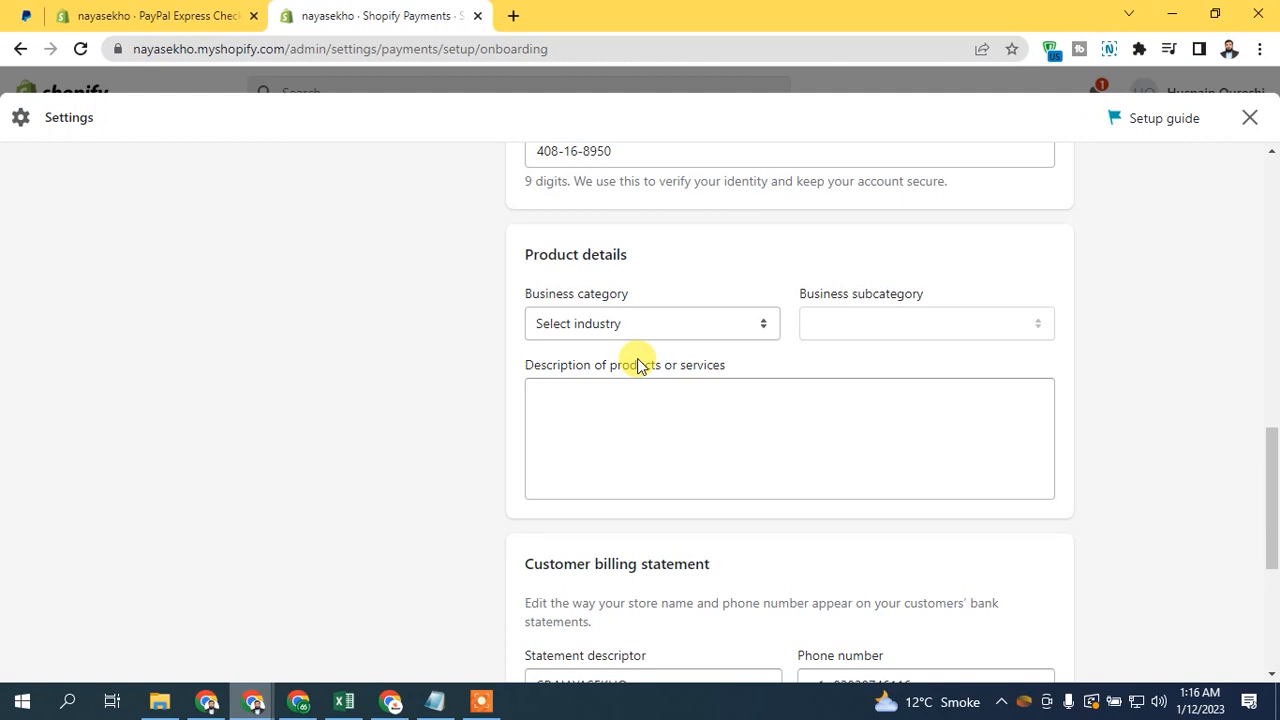
click(631, 323)
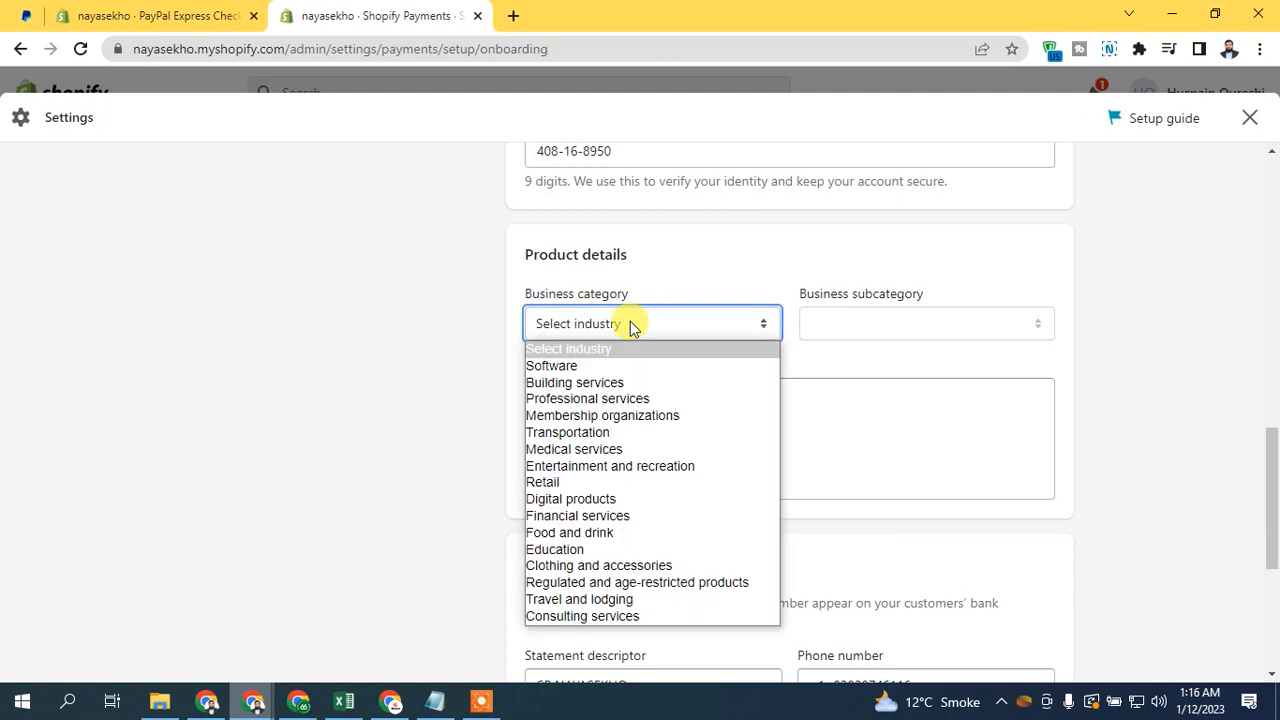
click(609, 398)
click(905, 325)
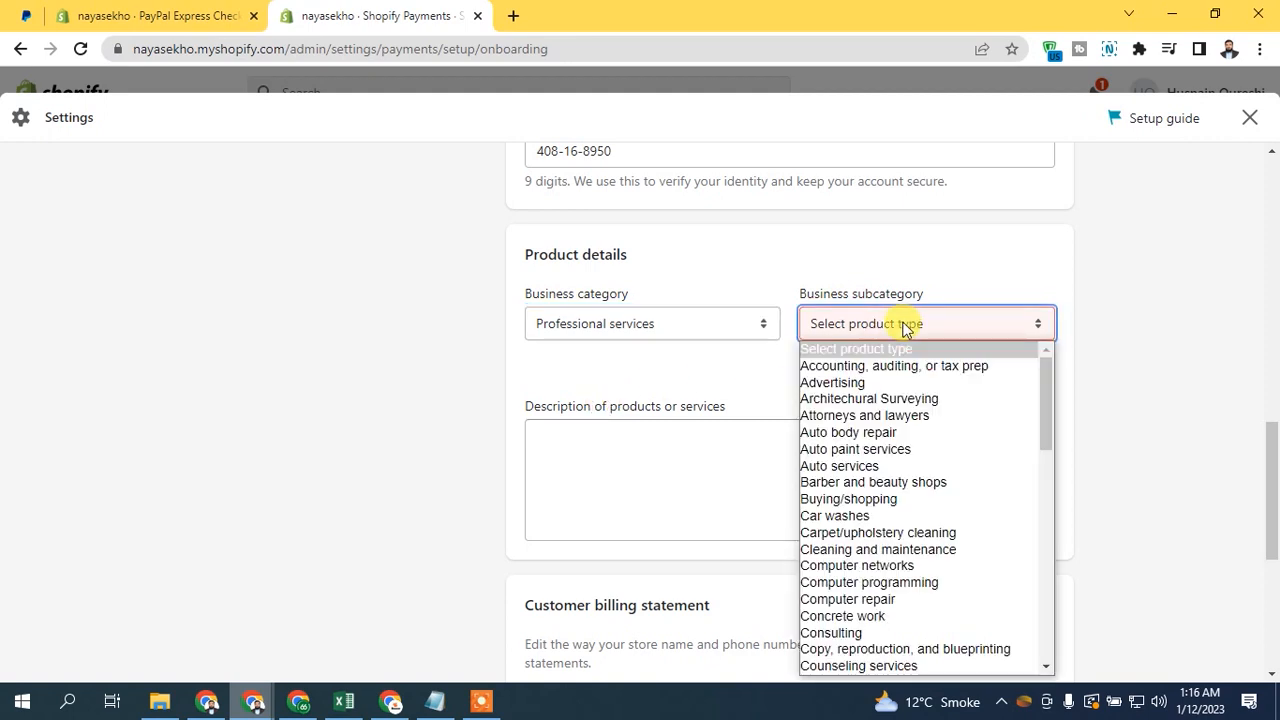
click(877, 382)
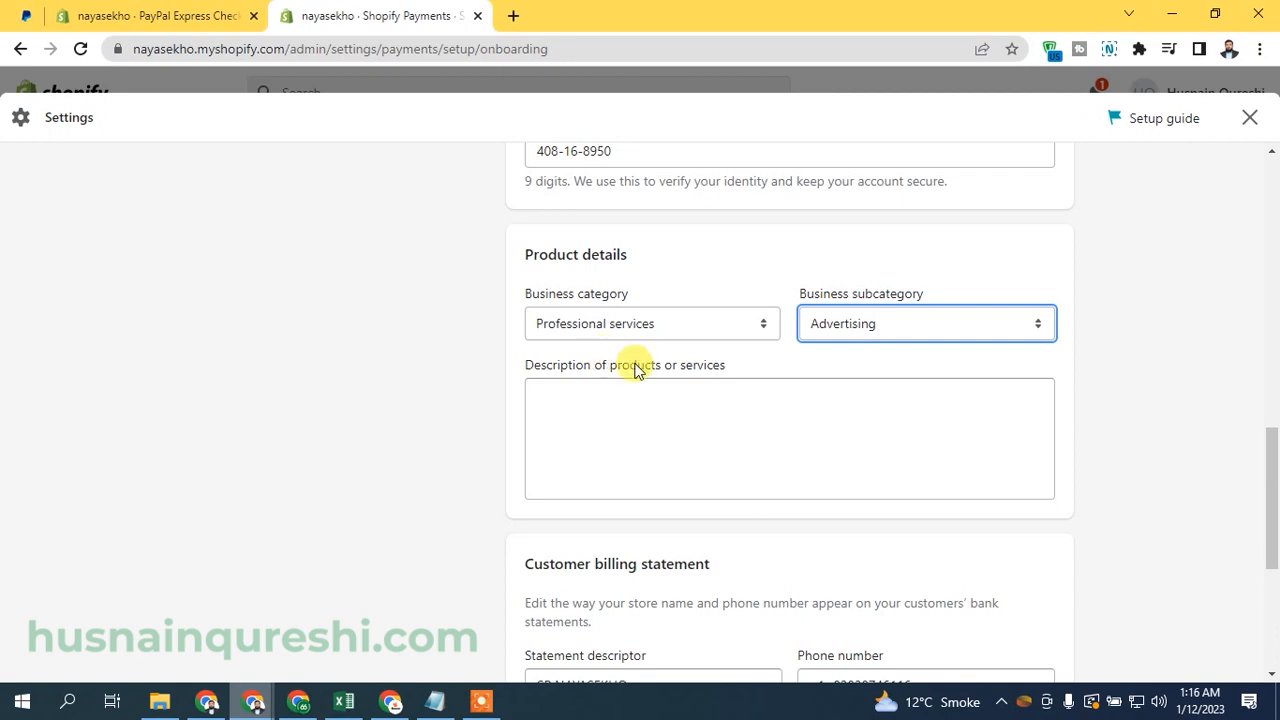
- Paste the prepared text into the description of products or services
scroll(900, 420, down, 1)
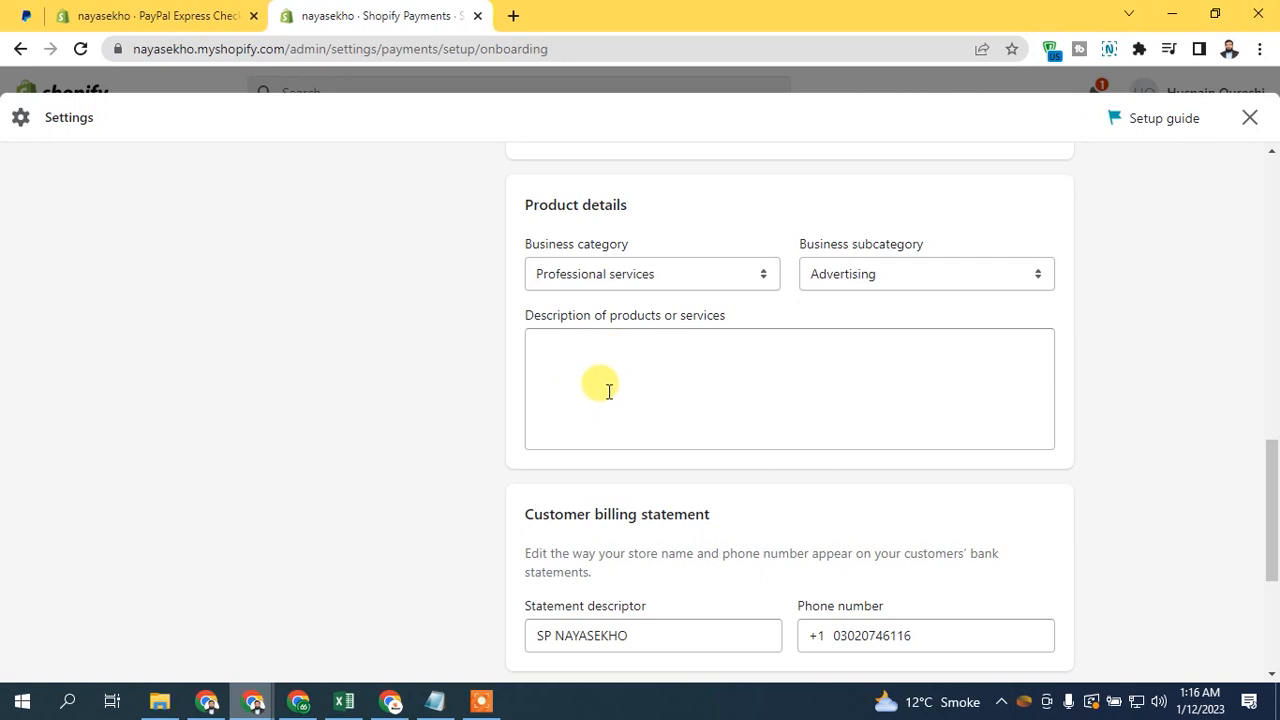
click(608, 391)
text(Online Advertising  Services)
- Remove the leading zero from the phone number in the customer billing statement, keeping the statement descriptor SP NAYASEKHO
drag(1271, 490, 1272, 575)
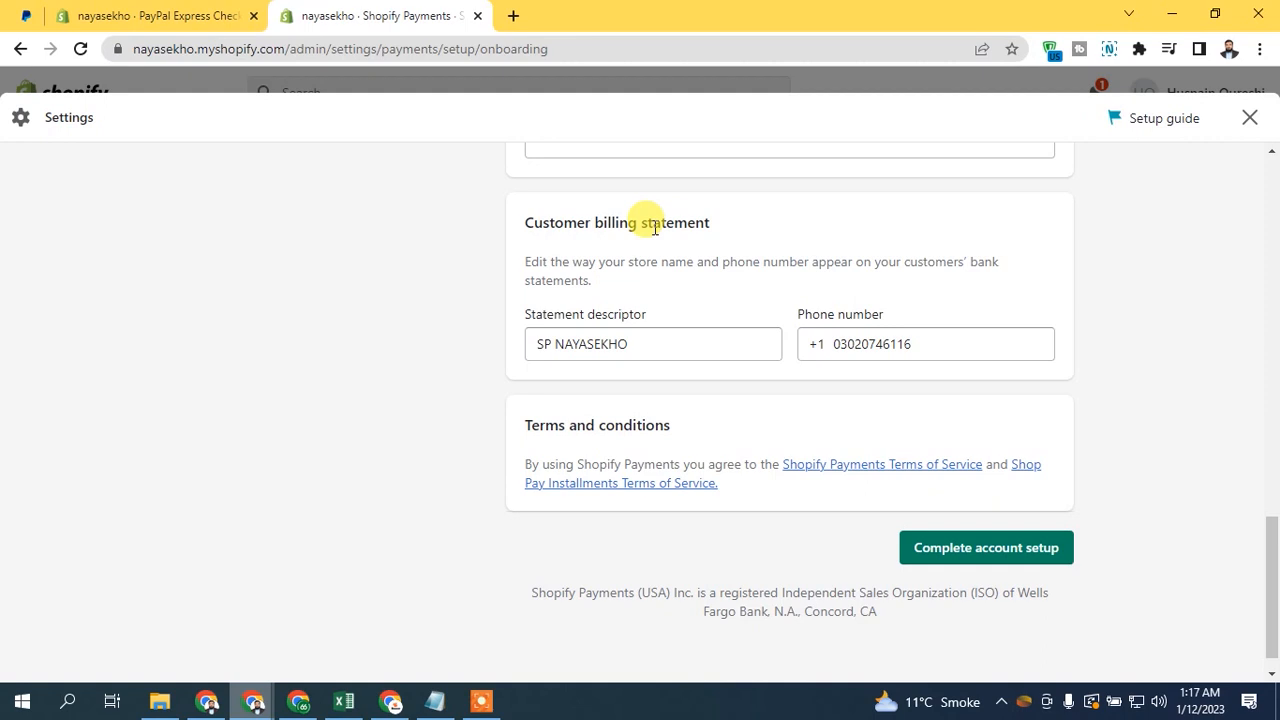
drag(537, 343, 628, 344)
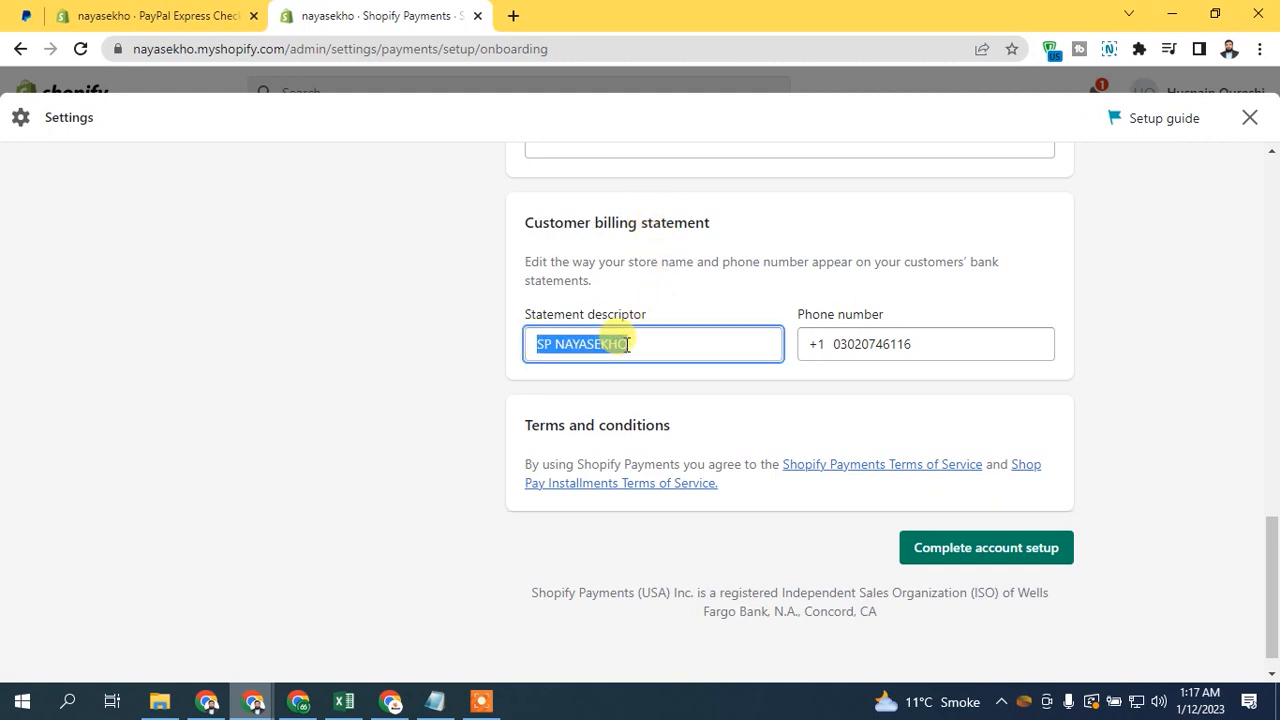
click(640, 344)
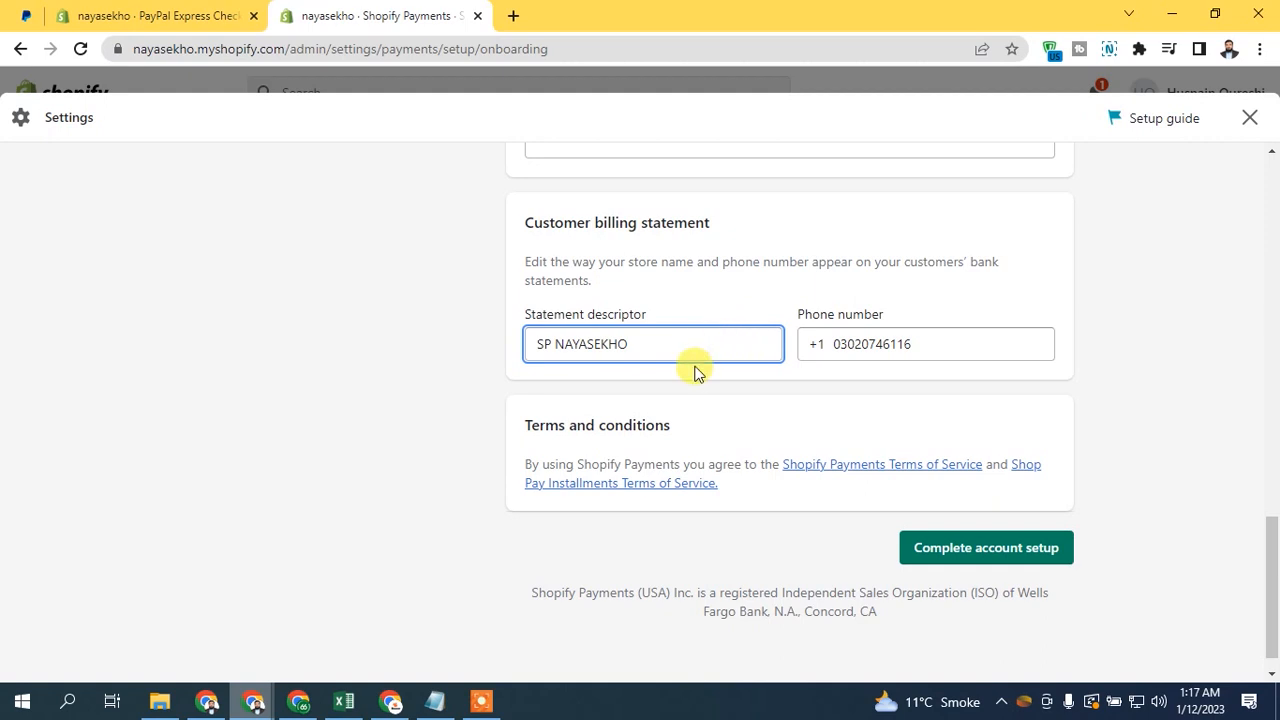
click(844, 348)
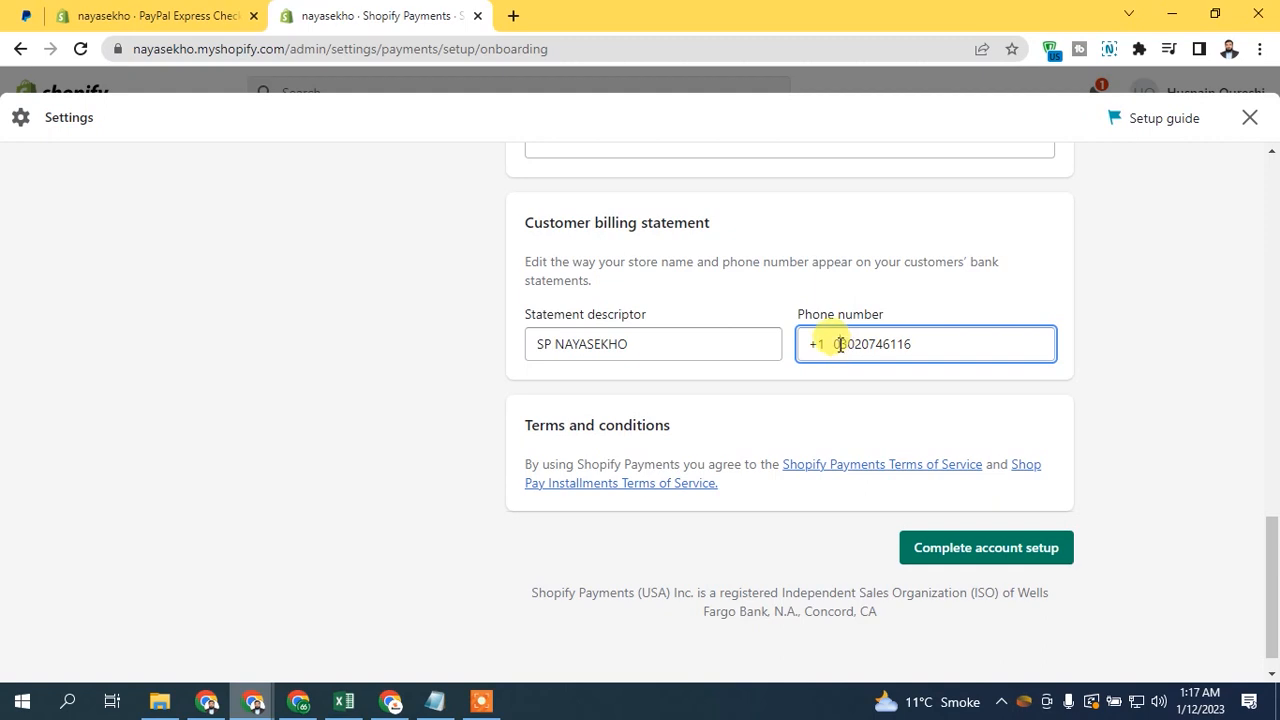
key(BackSpace)
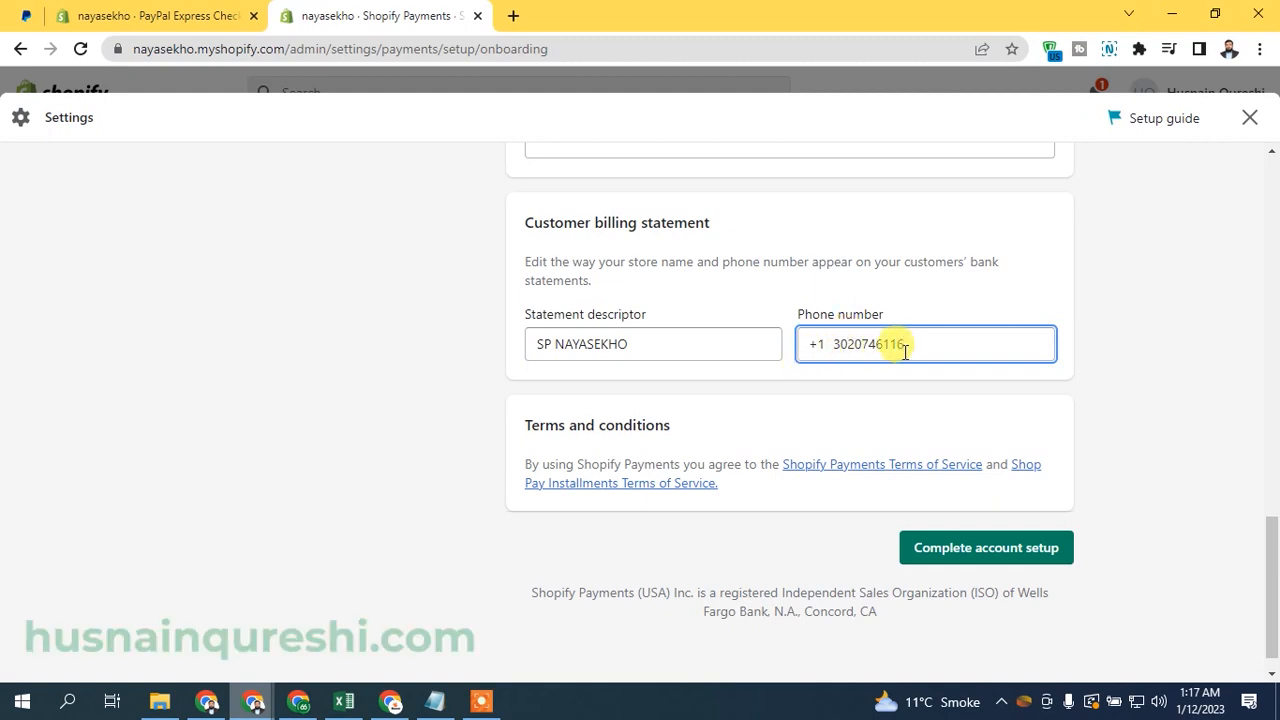
click(840, 400)
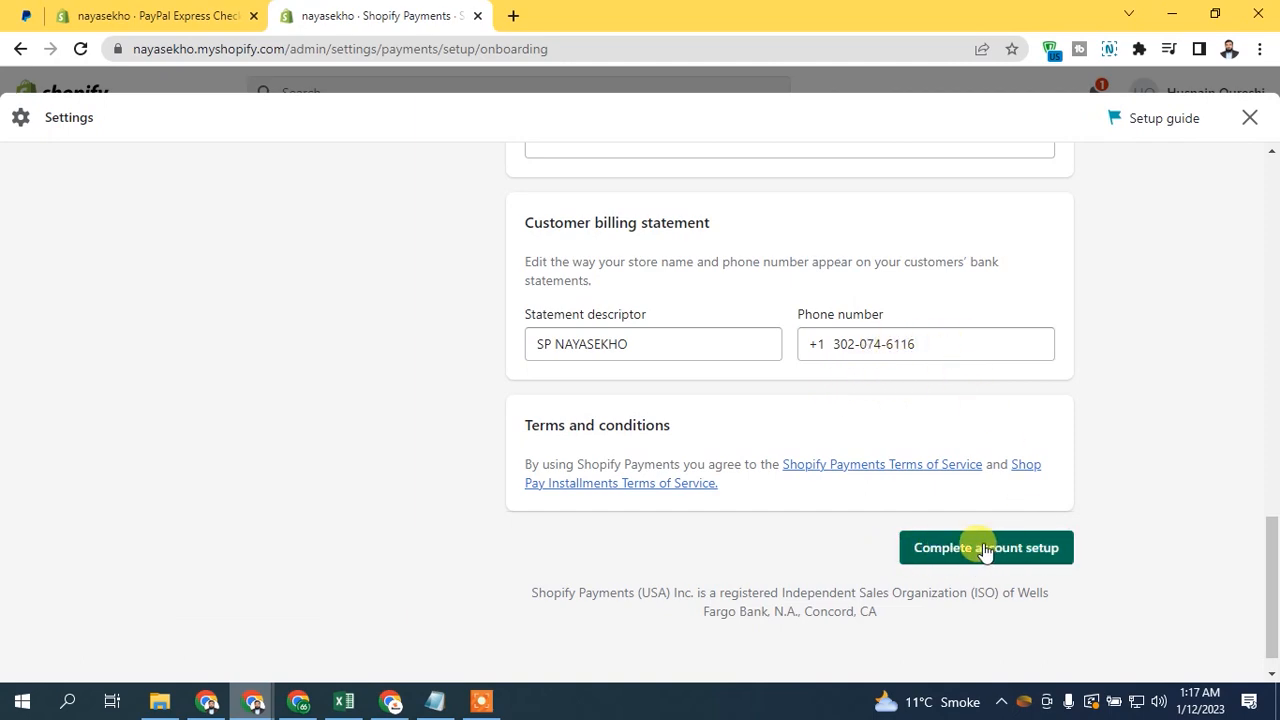
- Submit the completed business details form and proceed to the two-step authentication setup
mouse_move(1272, 557)
mouse_down()
mouse_move(1269, 189)
mouse_move(1273, 578)
mouse_up()
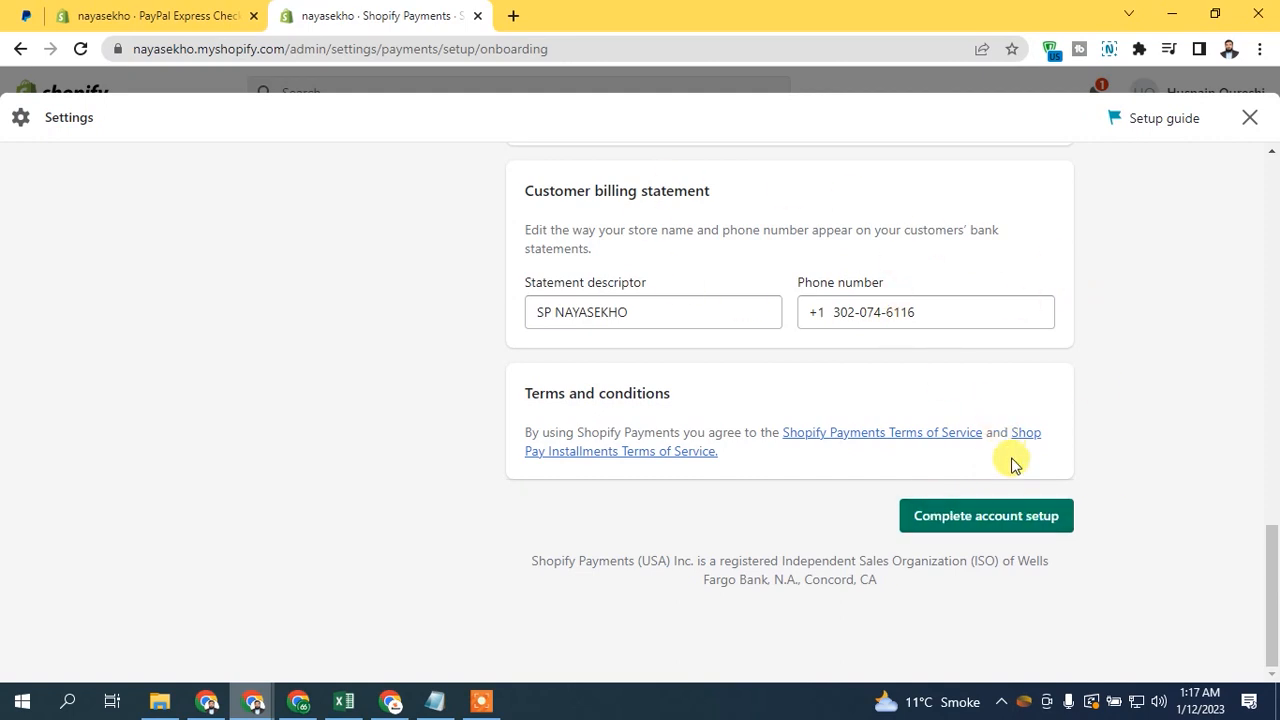
click(965, 527)
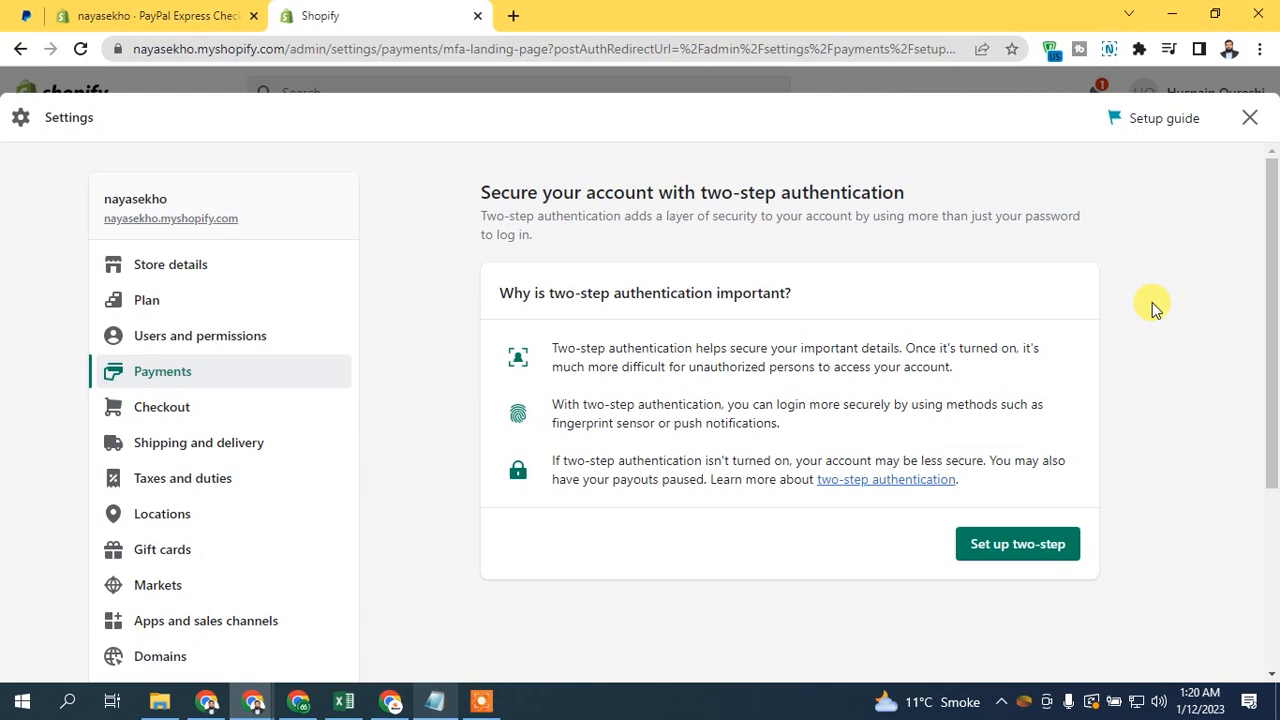
drag(1274, 268, 1266, 297)
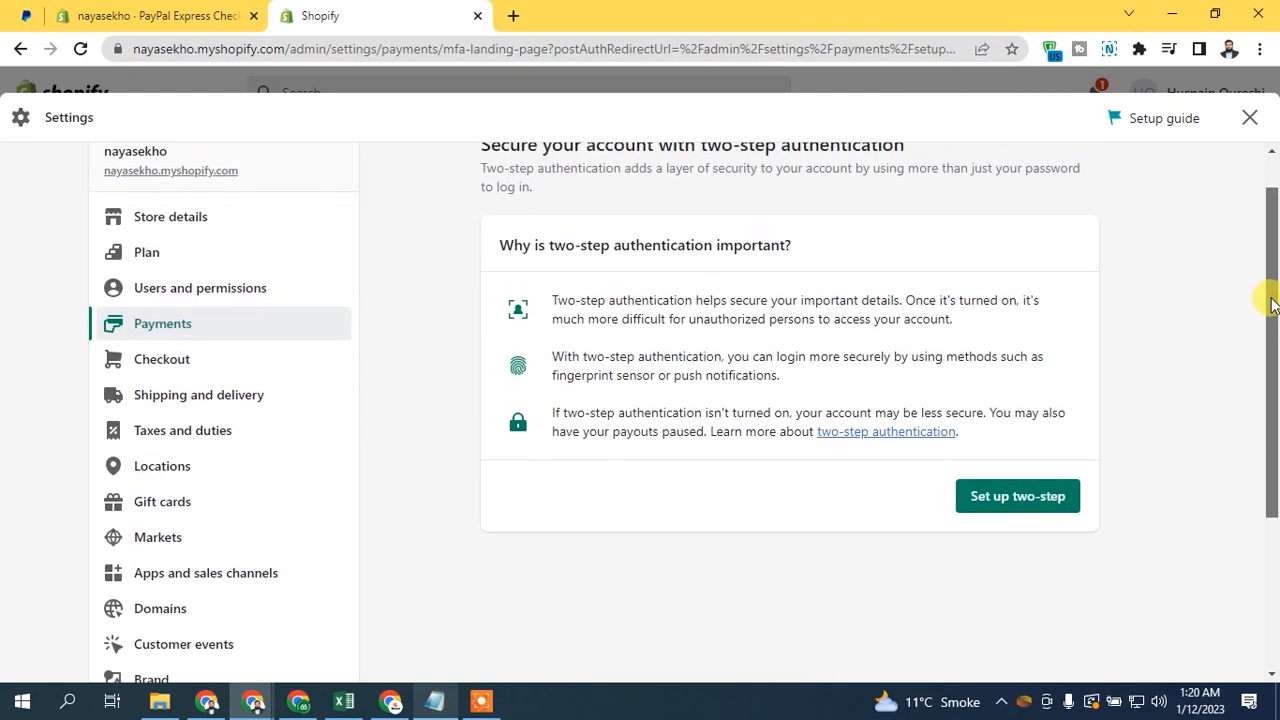
- Start the two-step setup, sign in with the store owner's Google account, and check the authentication methods, keeping SMS delivery
click(1024, 508)
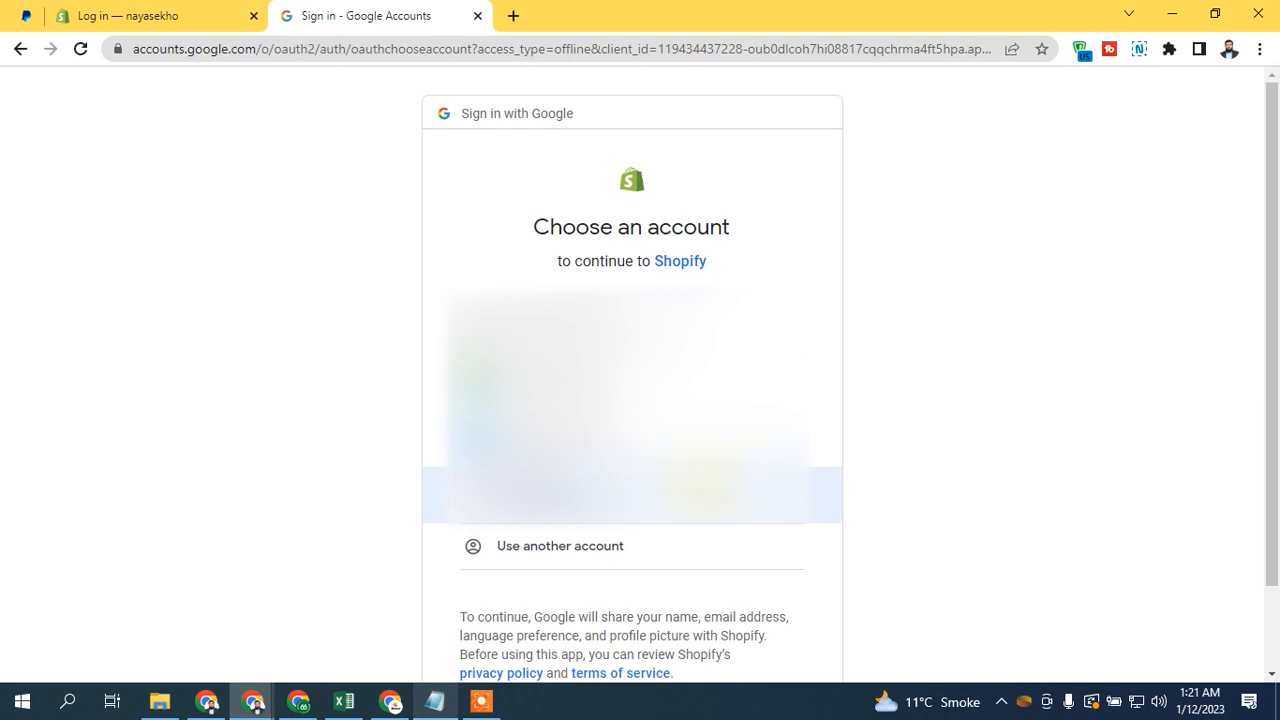
click(632, 495)
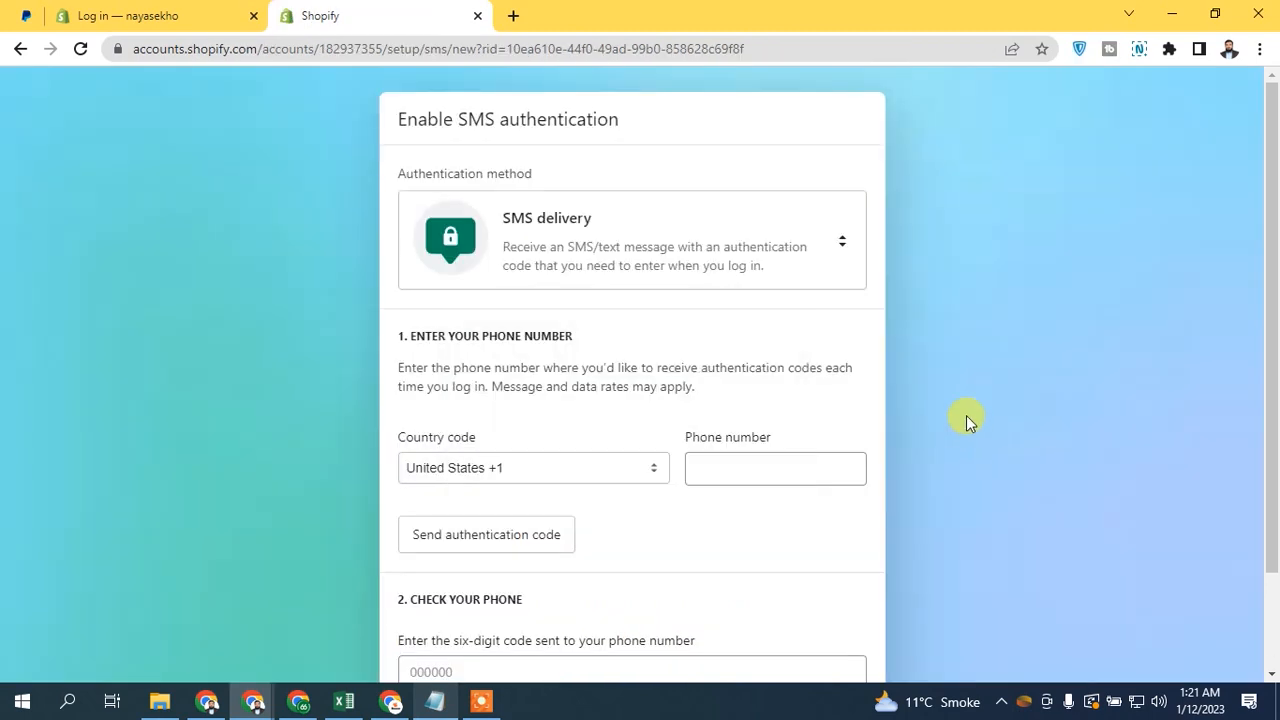
mouse_move(1272, 210)
mouse_down()
mouse_move(1275, 282)
mouse_move(1272, 209)
mouse_up()
click(790, 222)
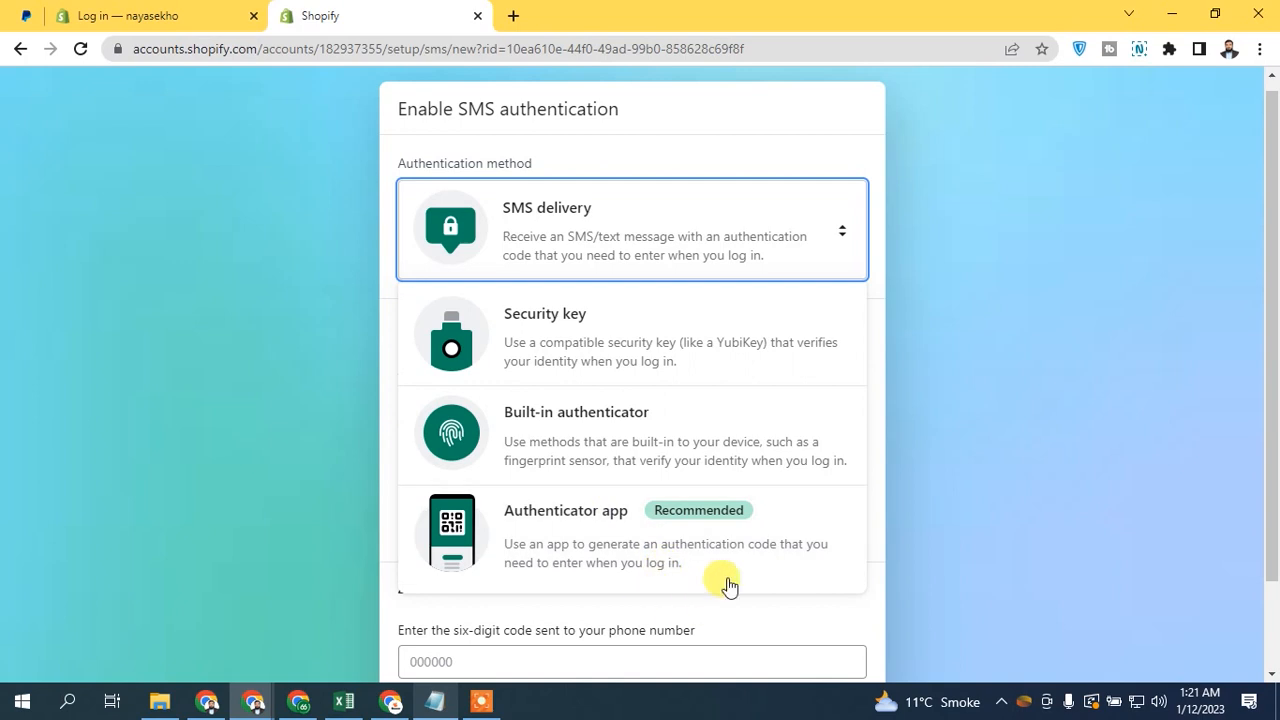
click(985, 211)
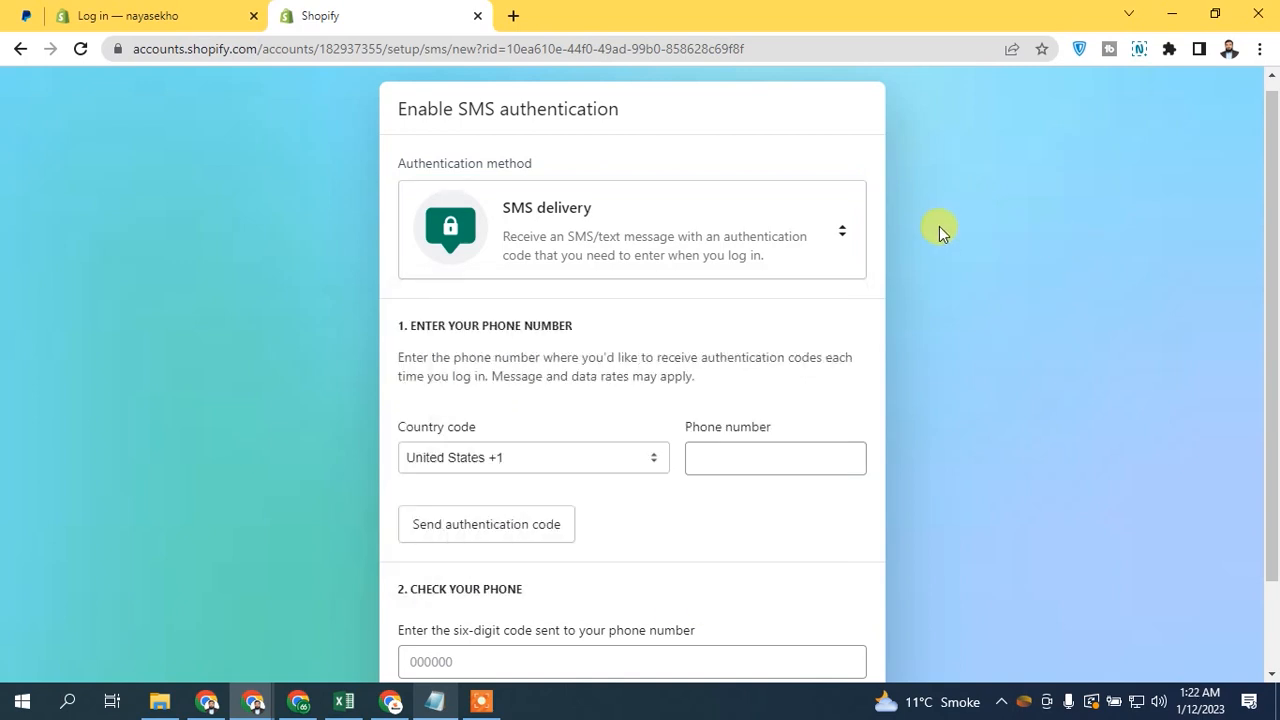
- Keep the country code at United States +1, enter the owner's phone number, and request the SMS authentication code
scroll(1270, 270, down, 1)
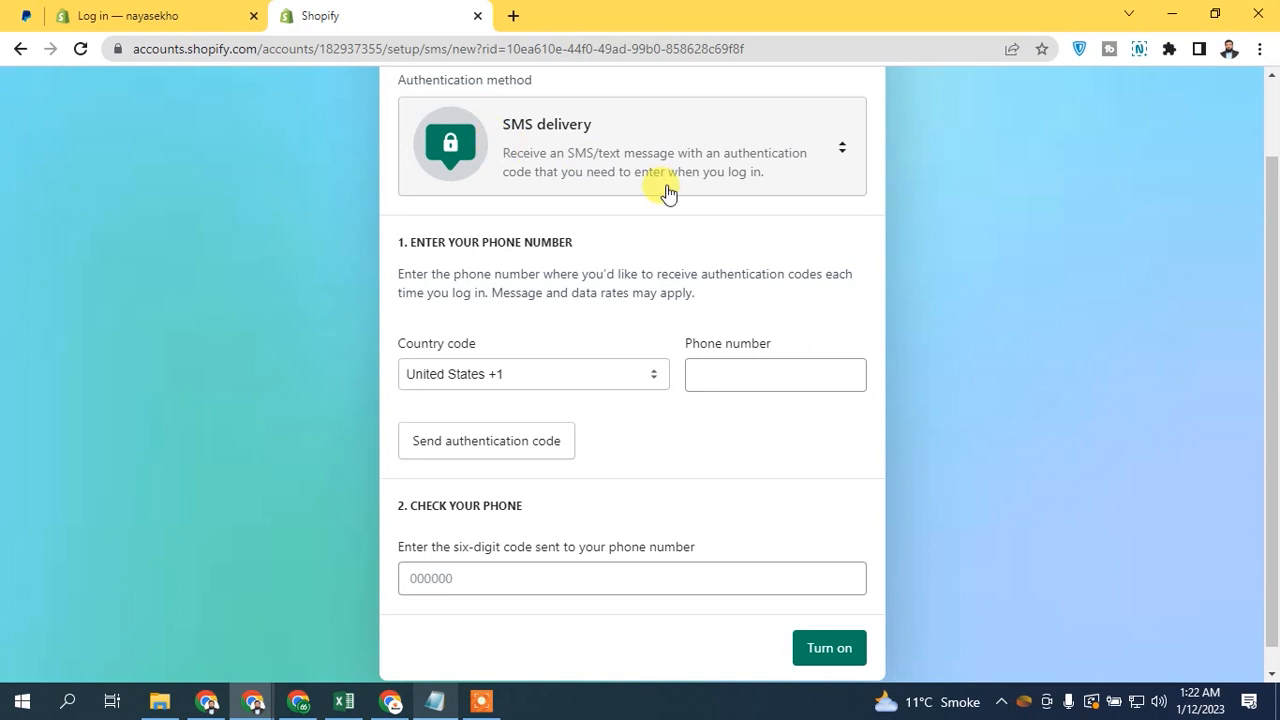
click(477, 354)
click(551, 352)
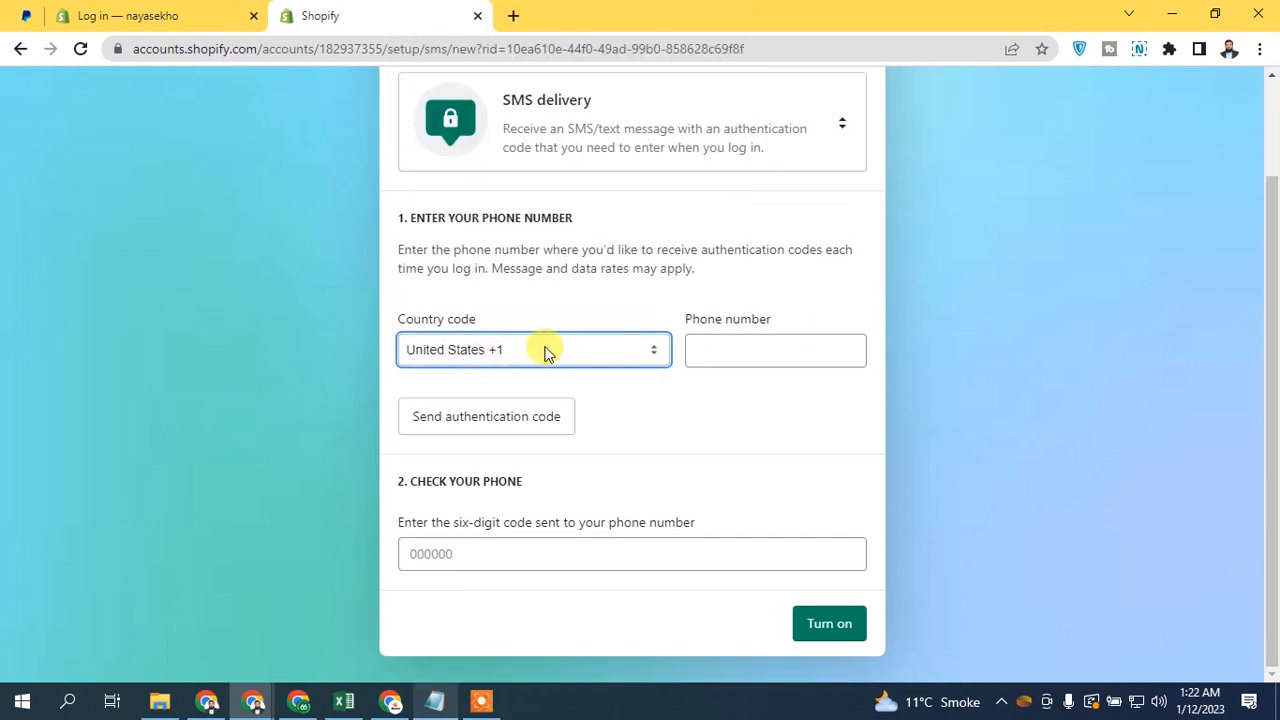
click(495, 424)
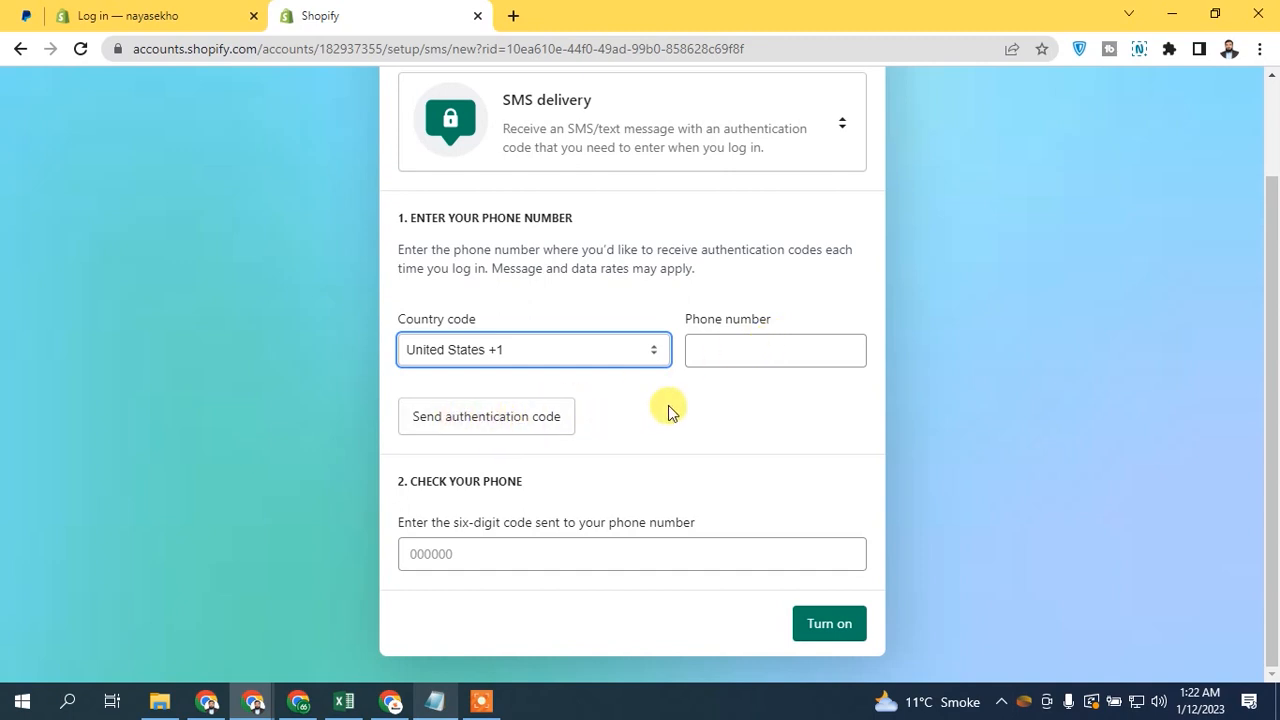
- Turn on SMS authentication with the six-digit code sent to the phone, and download the recovery codes before continuing
click(465, 559)
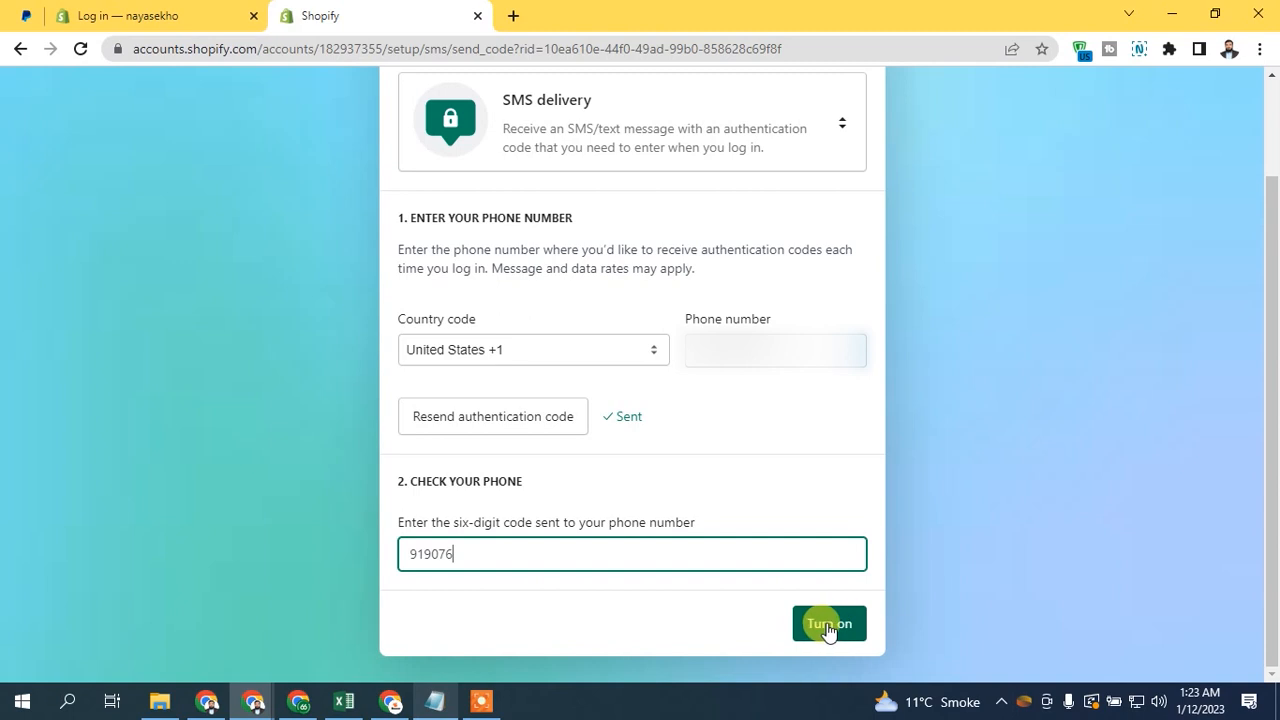
click(829, 626)
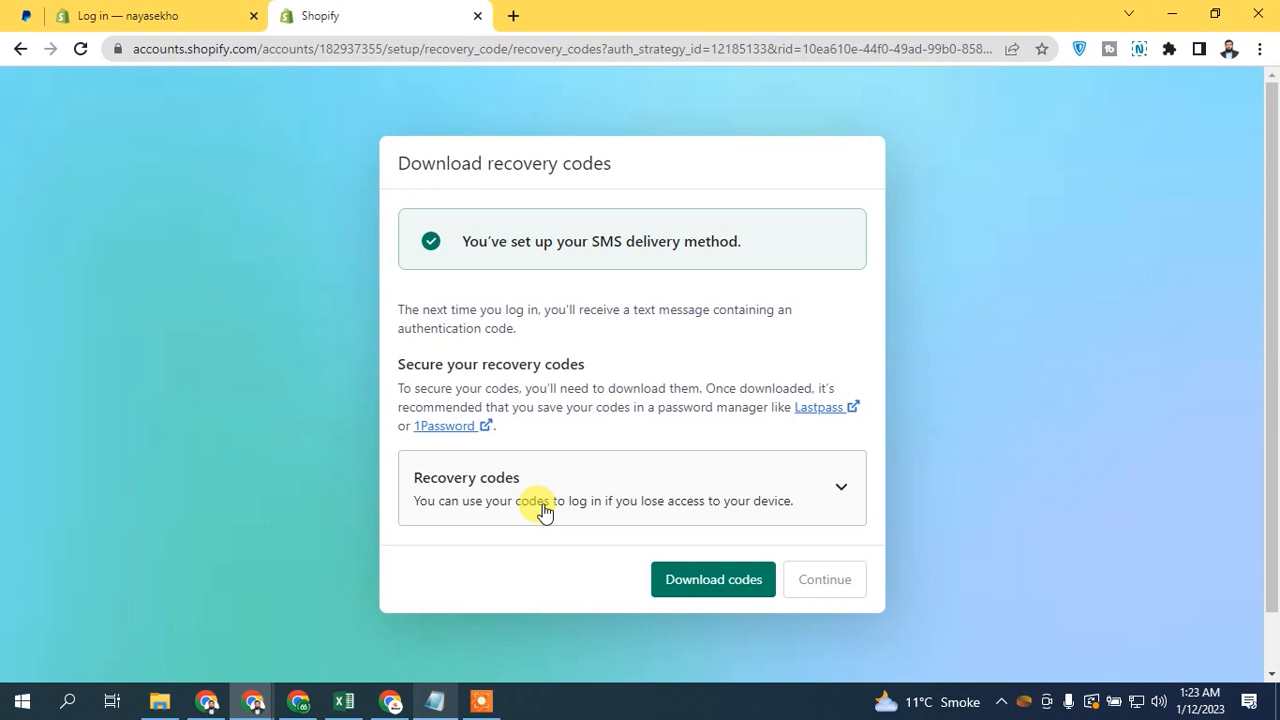
click(700, 588)
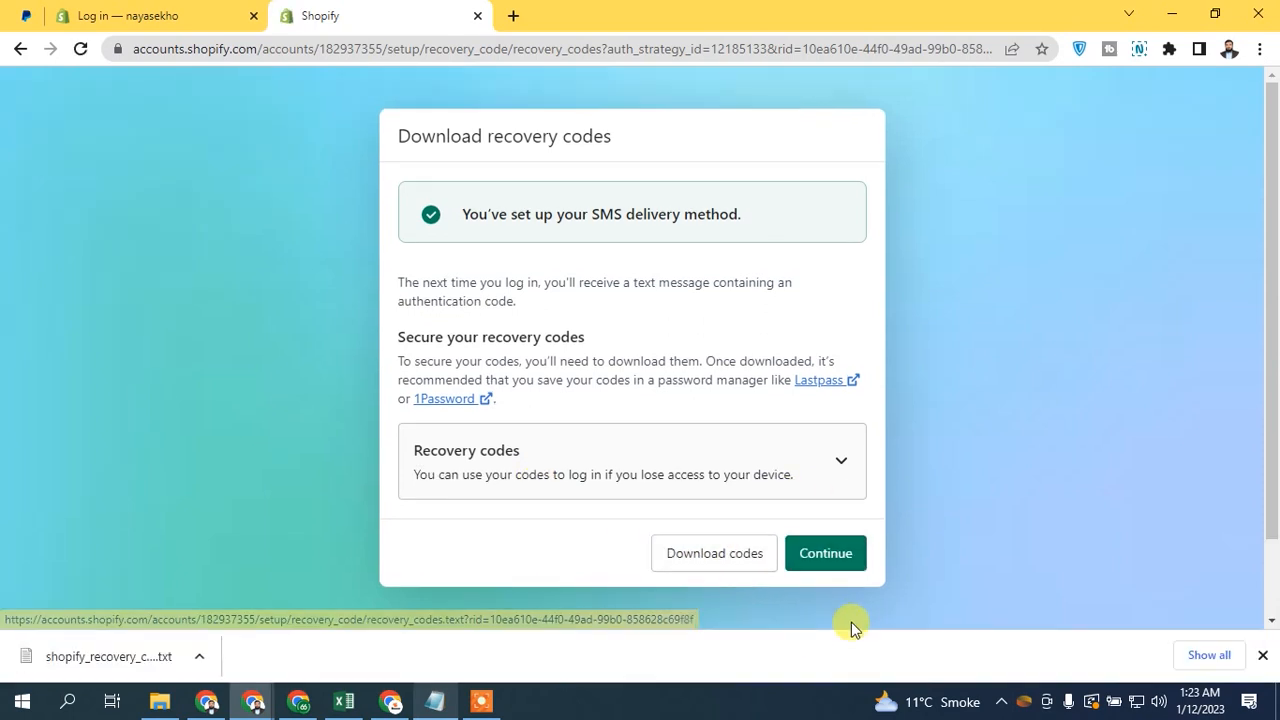
click(846, 558)
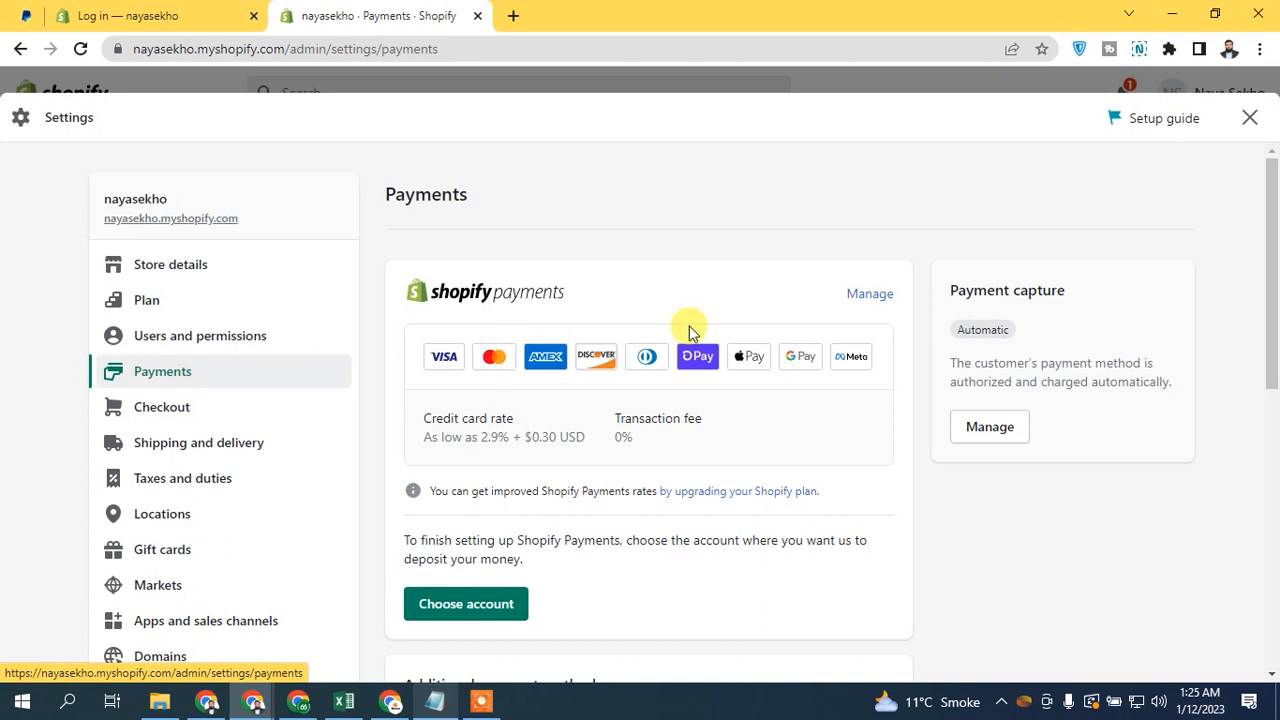
- Open the banking information form for choosing the Shopify Payments deposit account
scroll(1274, 180, down, 2)
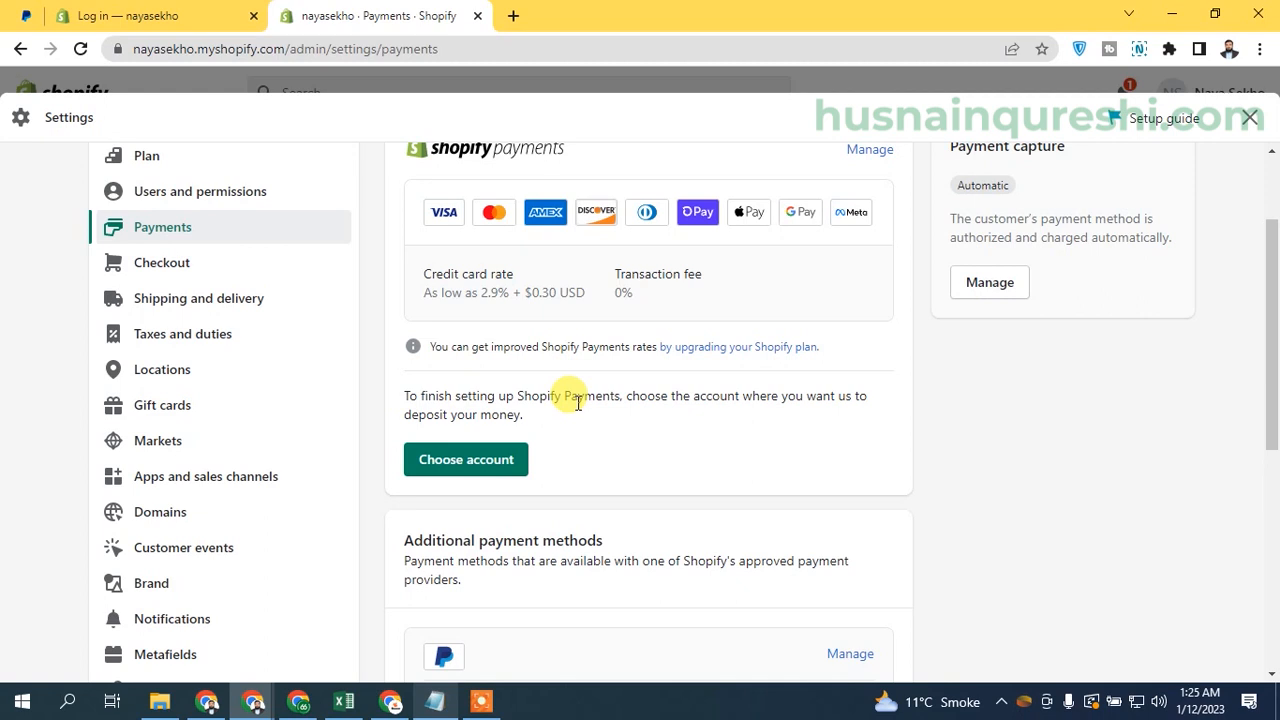
click(501, 465)
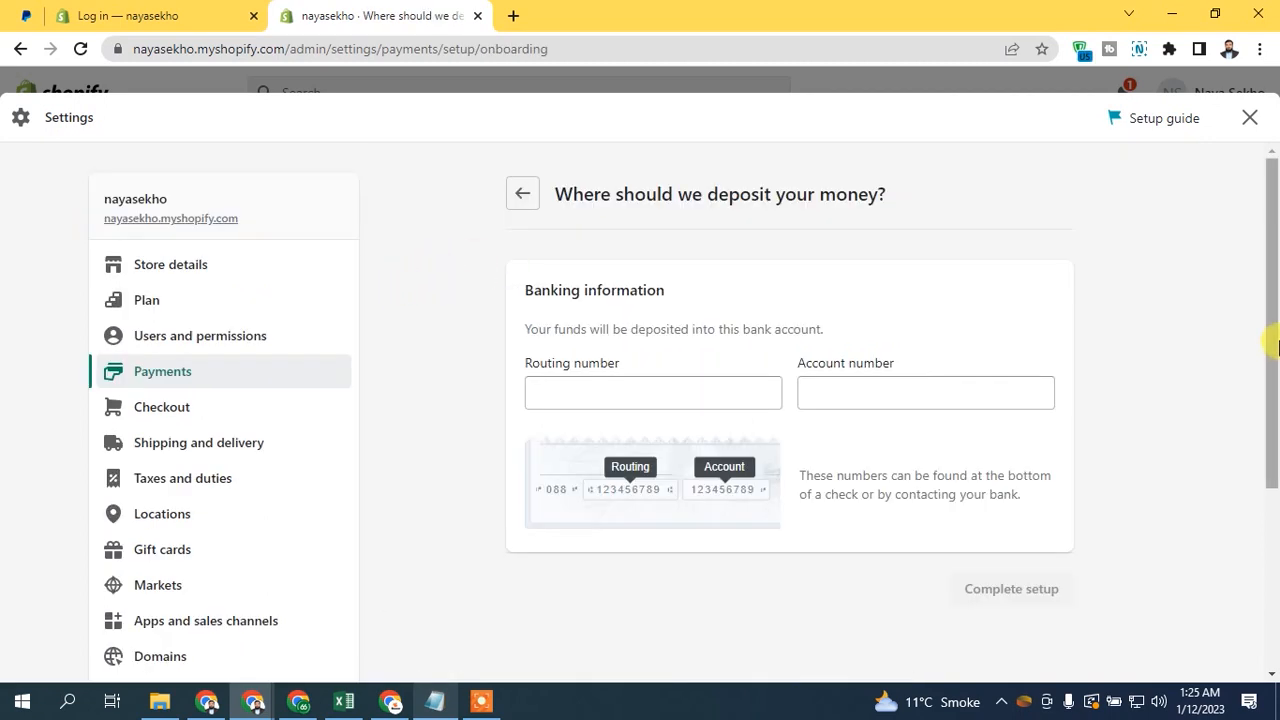
scroll(1275, 350, down, 1)
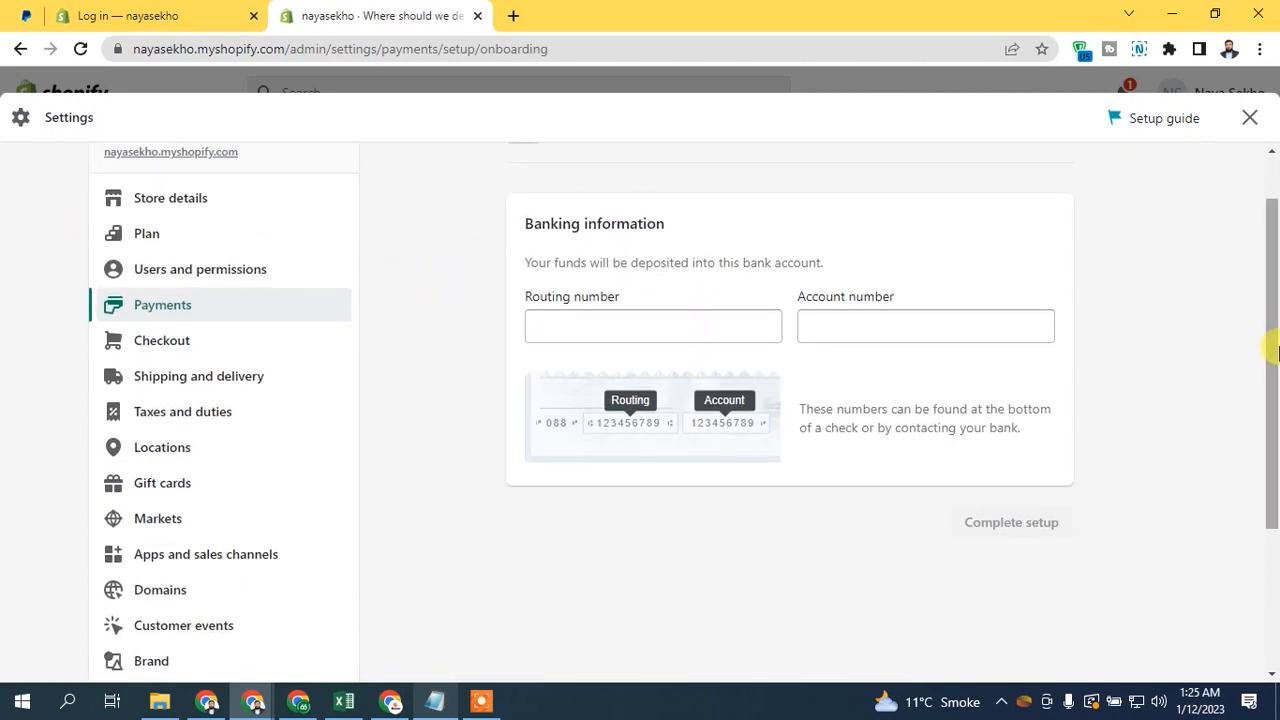